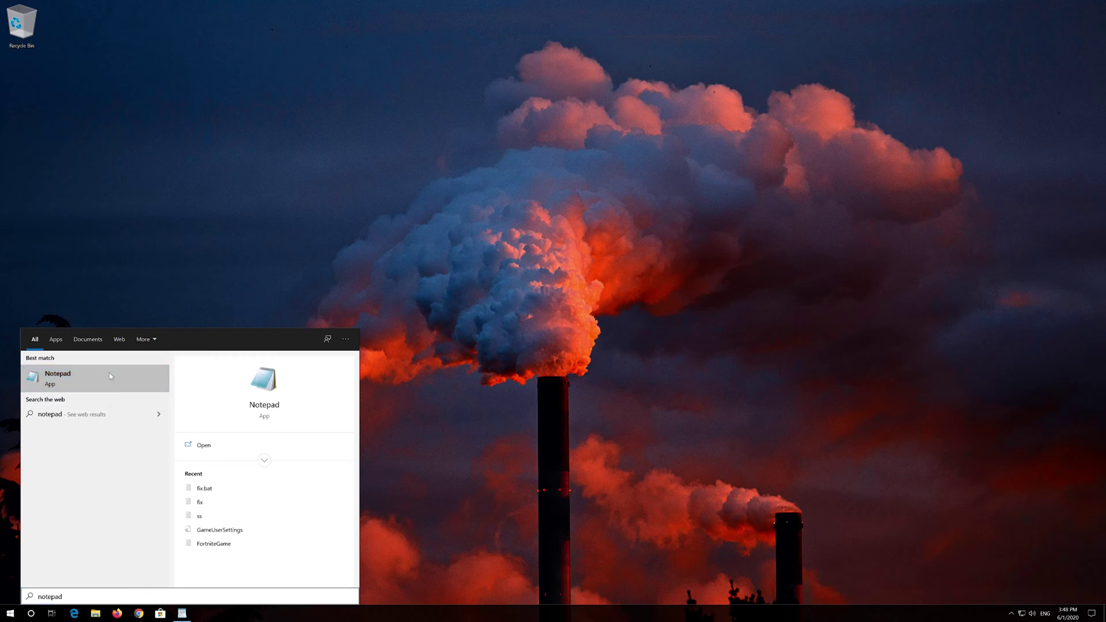
Step: Open a blank Notepad, then copy WordPad's commands from net stop bits to the end
click(110, 376)
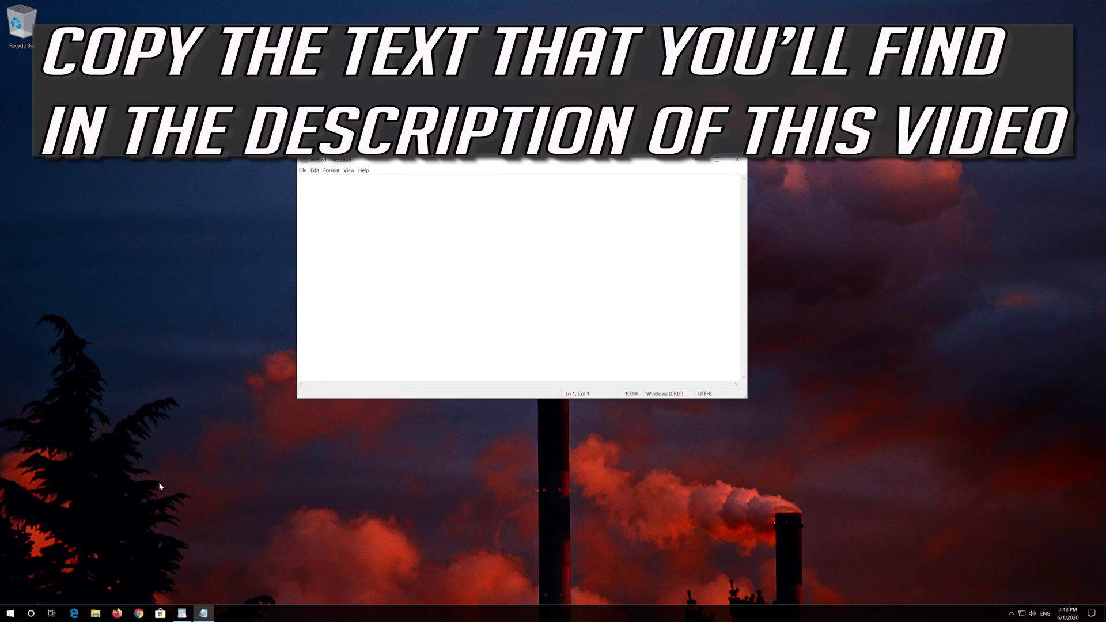
click(184, 613)
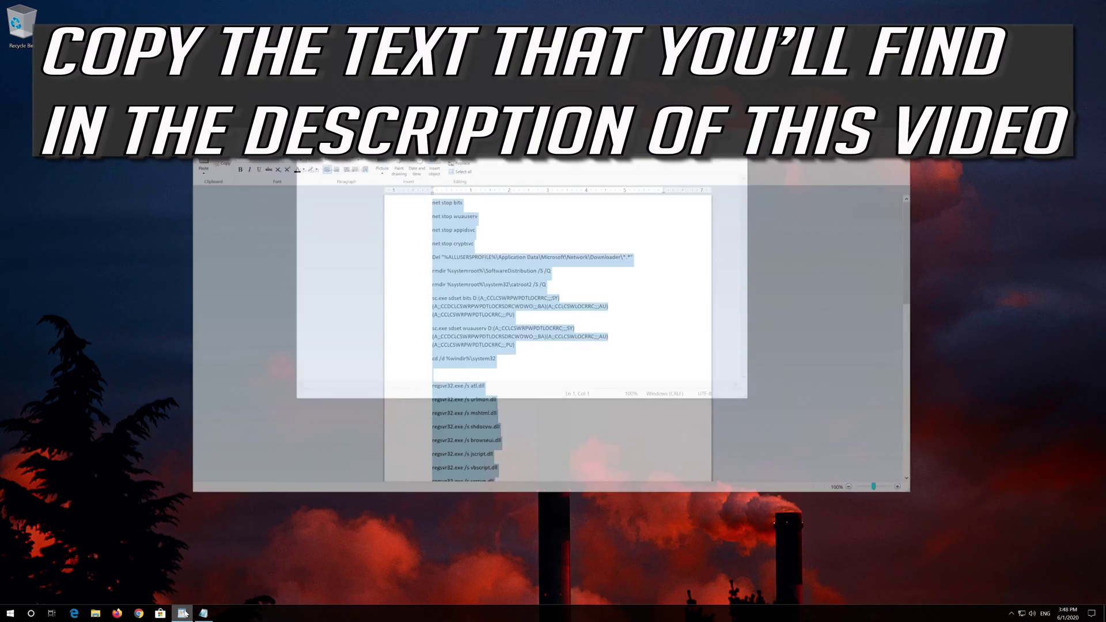
click(454, 163)
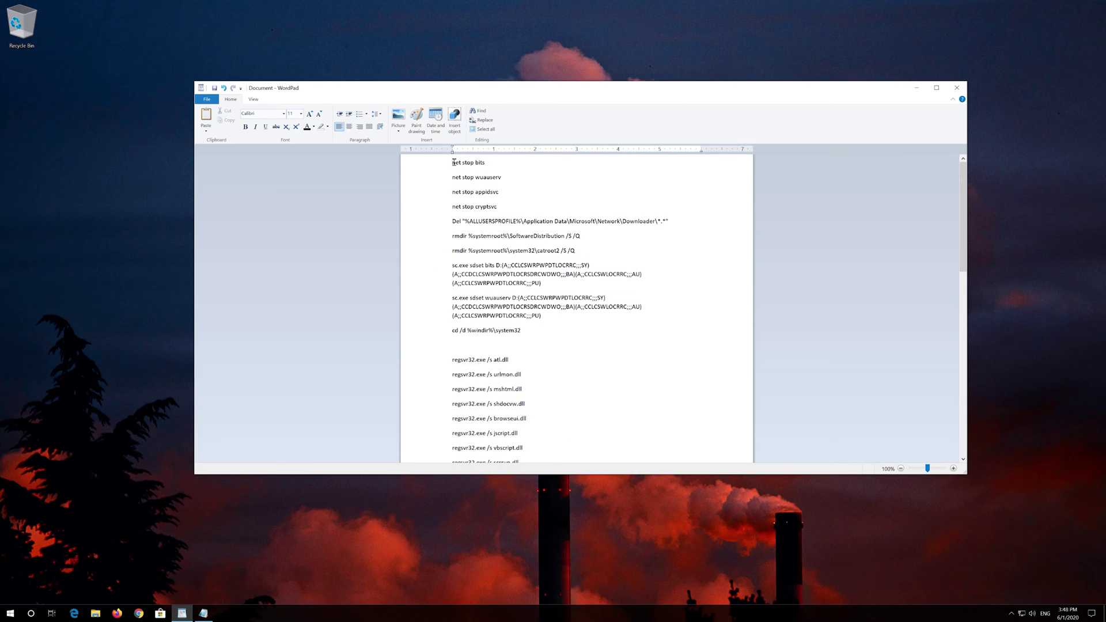
drag(454, 162, 621, 450)
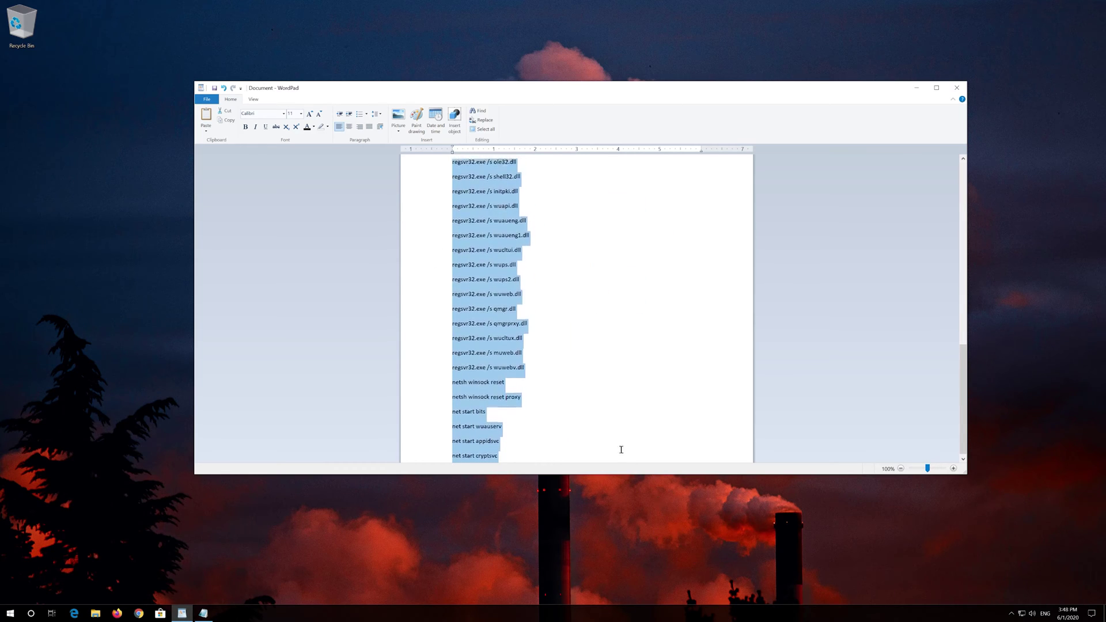
right_click(504, 257)
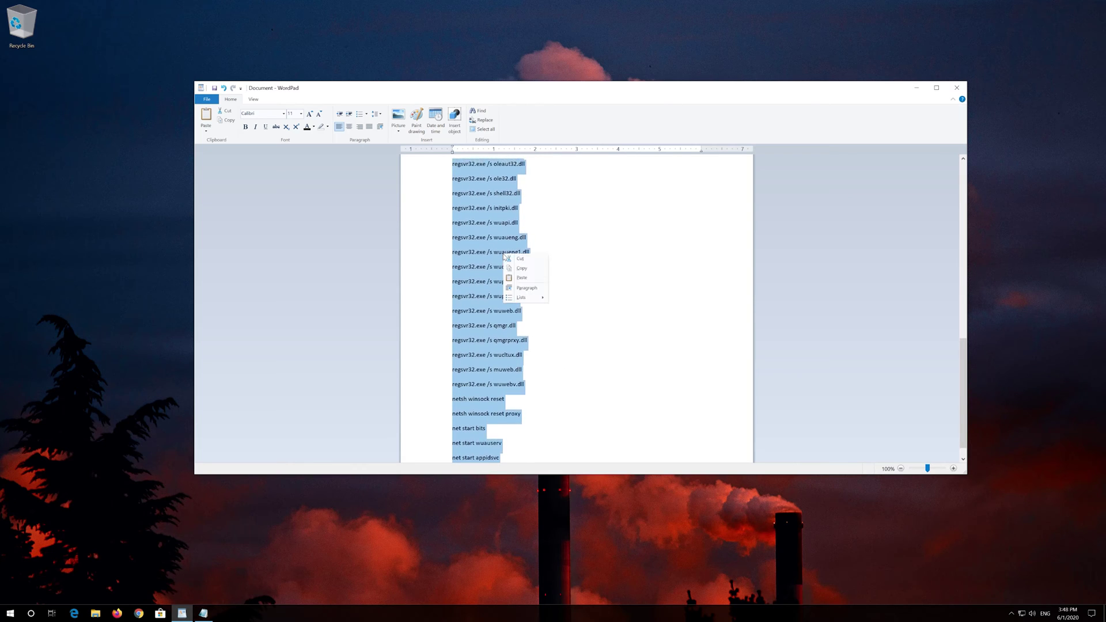
click(521, 268)
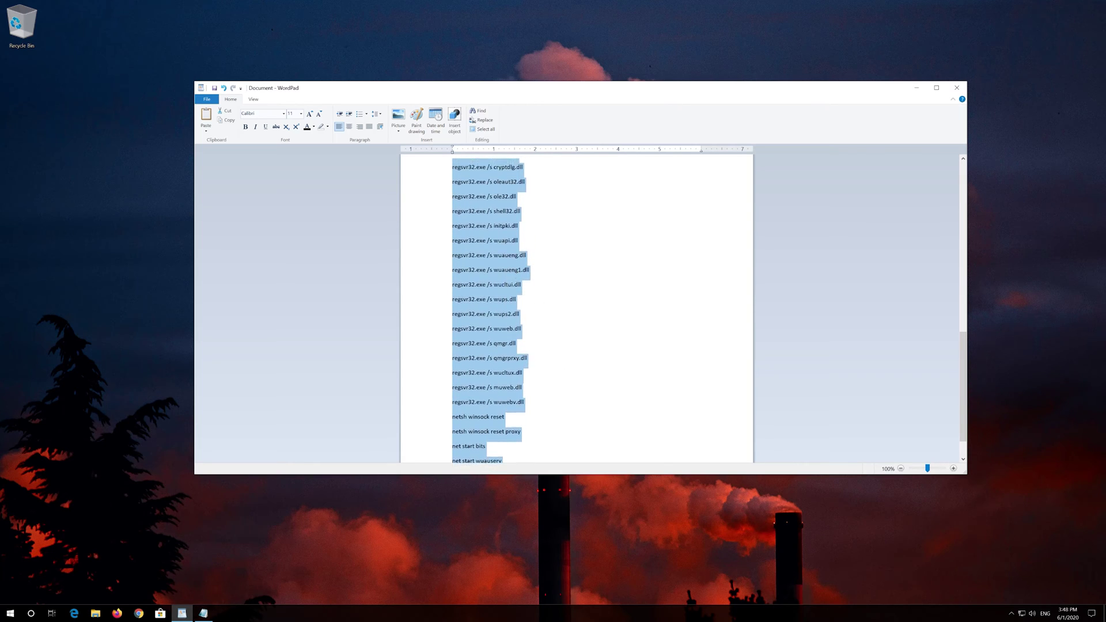
Step: Paste the Windows Update reset commands into the untitled Notepad document and start Save As
click(916, 88)
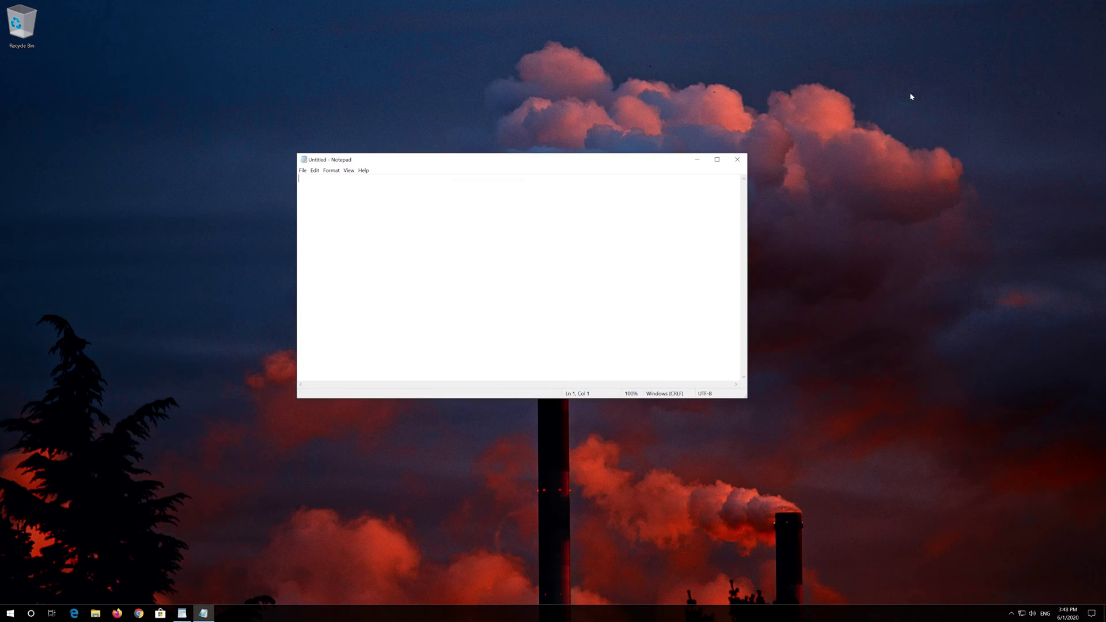
click(315, 170)
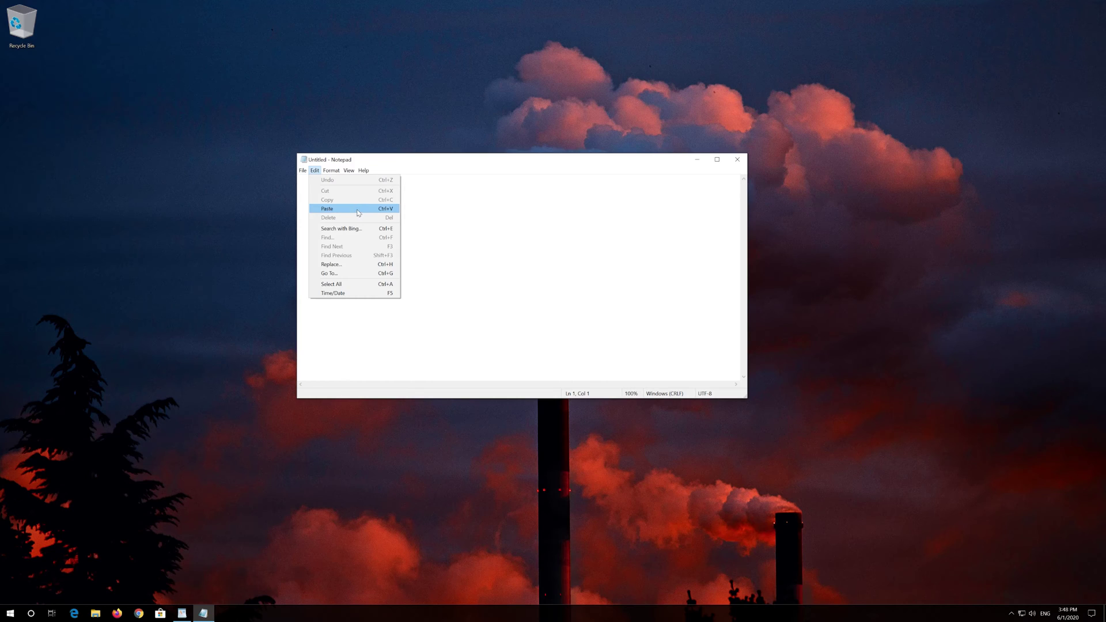
click(358, 209)
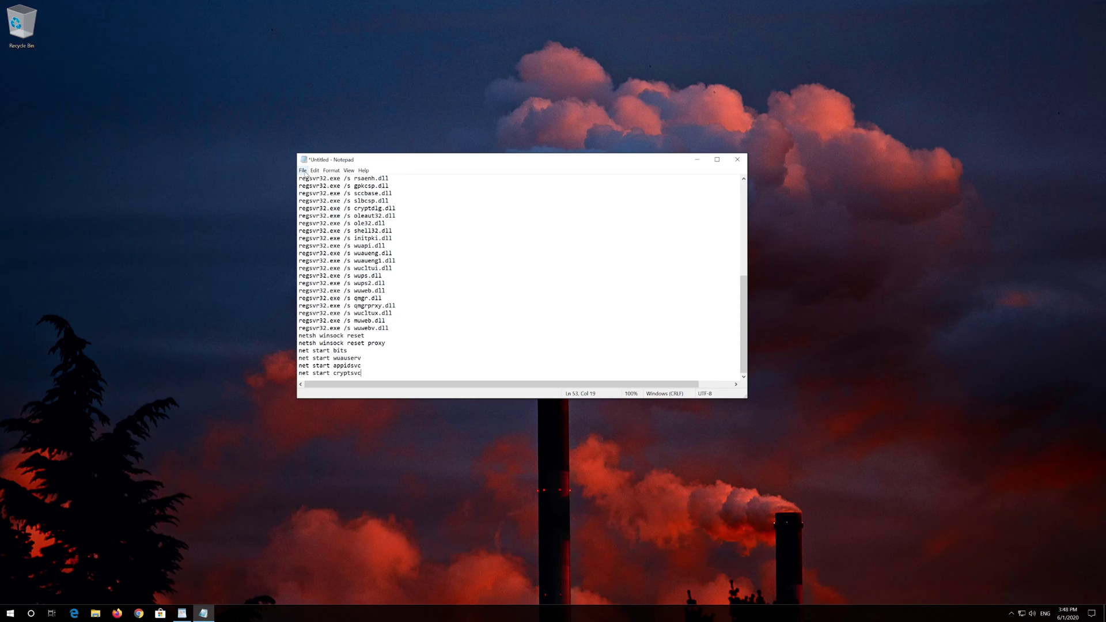
click(303, 172)
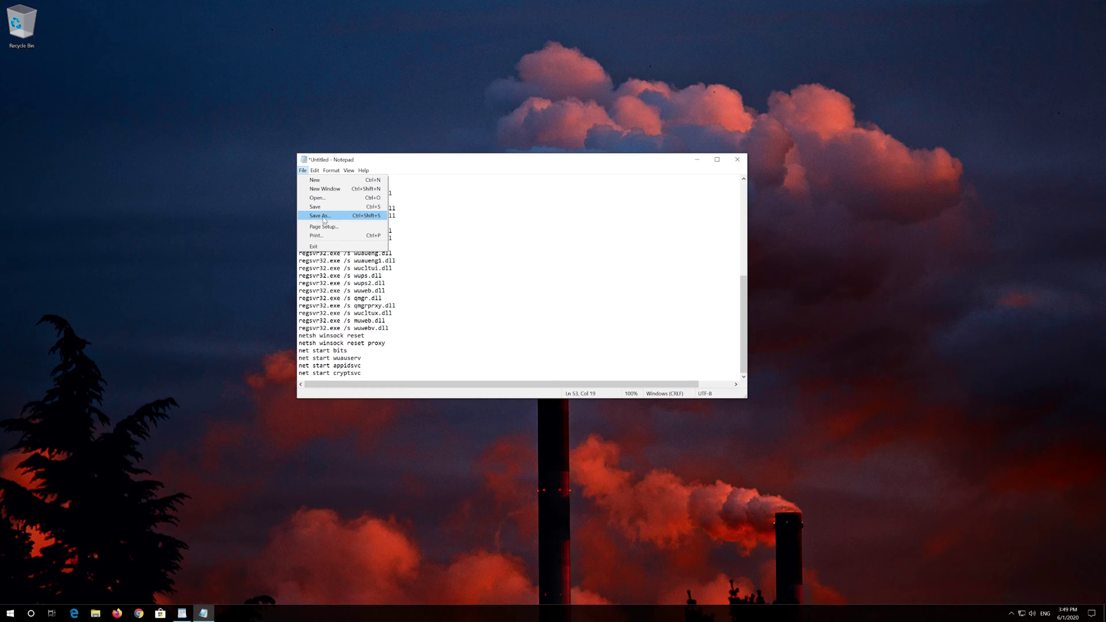
click(320, 218)
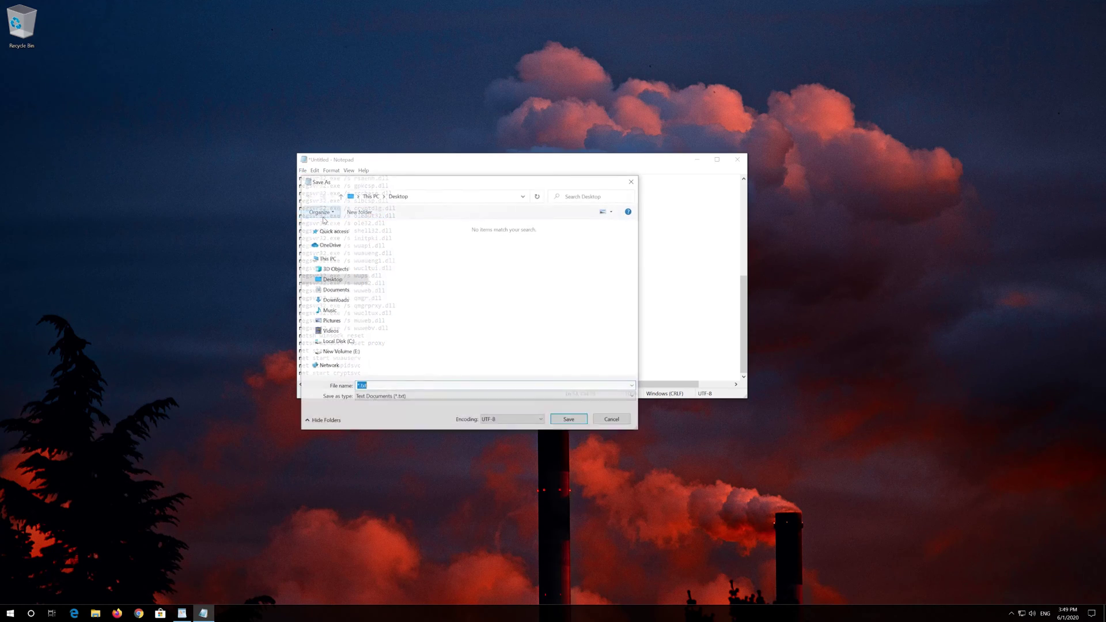
Step: Save the Notepad commands to the Desktop as fix.bat with the All Files type
click(367, 397)
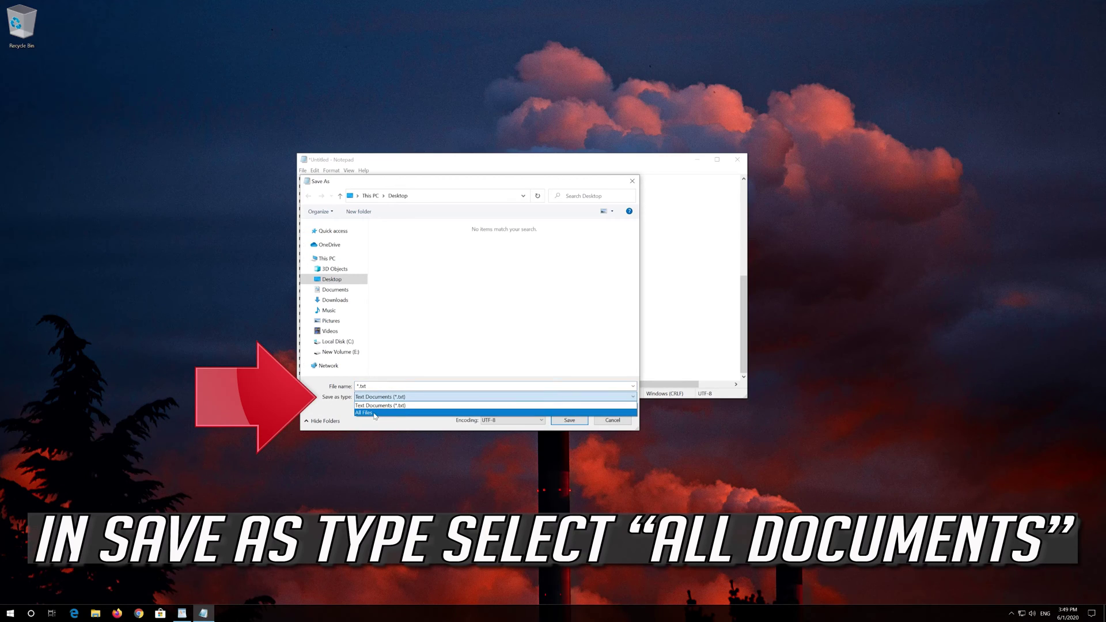
click(374, 413)
click(363, 384)
text(fix.bat)
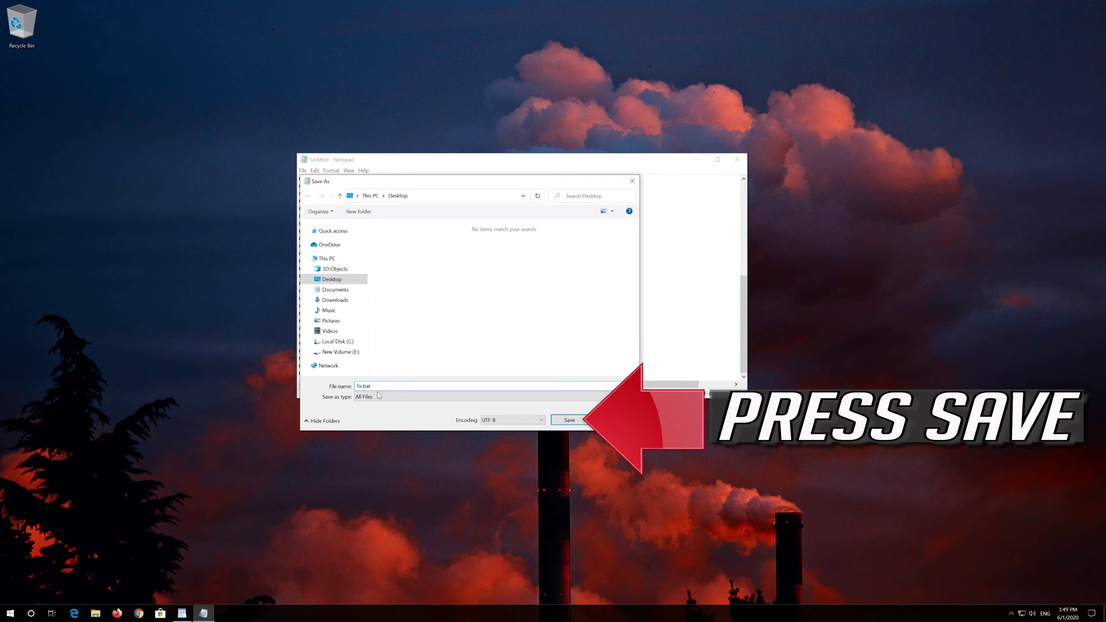
click(570, 420)
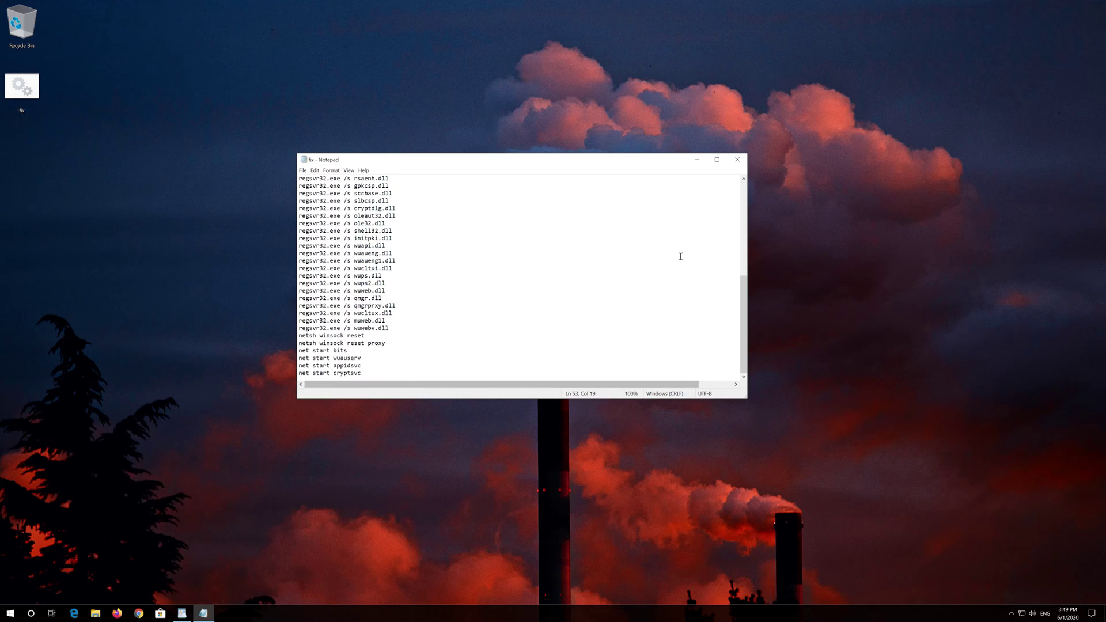
Step: Close Notepad and run fix.bat from the desktop as administrator, approving the UAC prompt
click(738, 160)
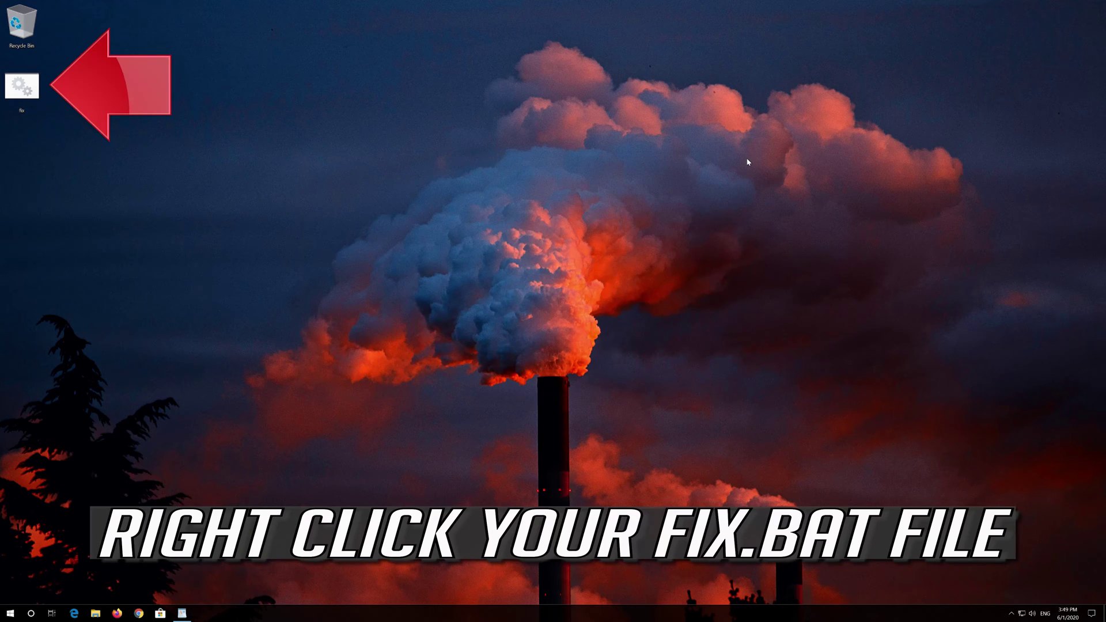
right_click(12, 88)
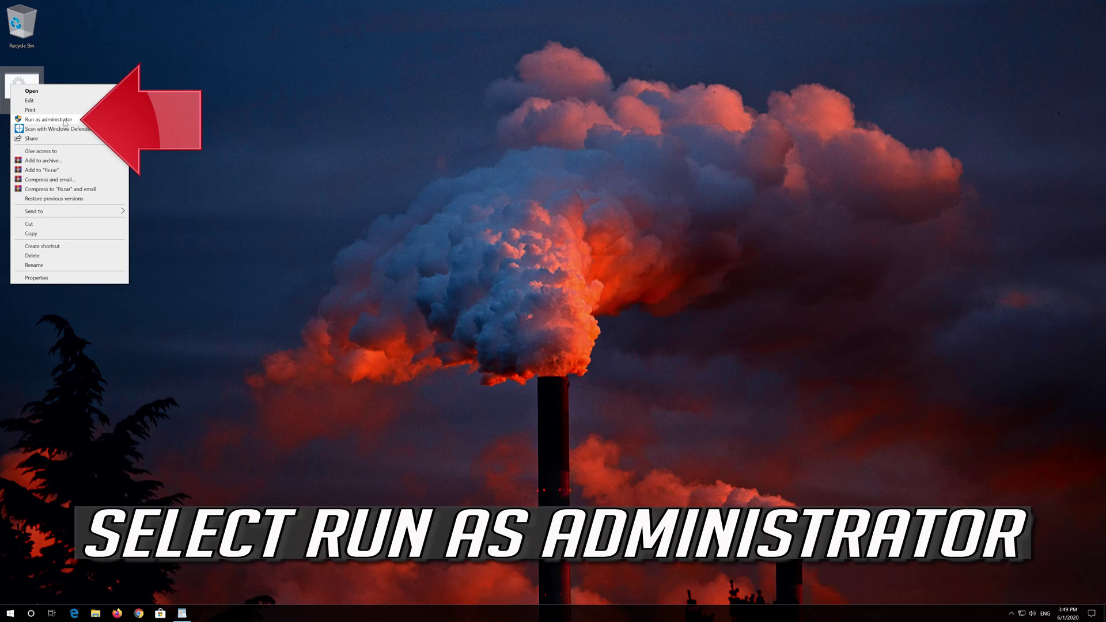
click(65, 121)
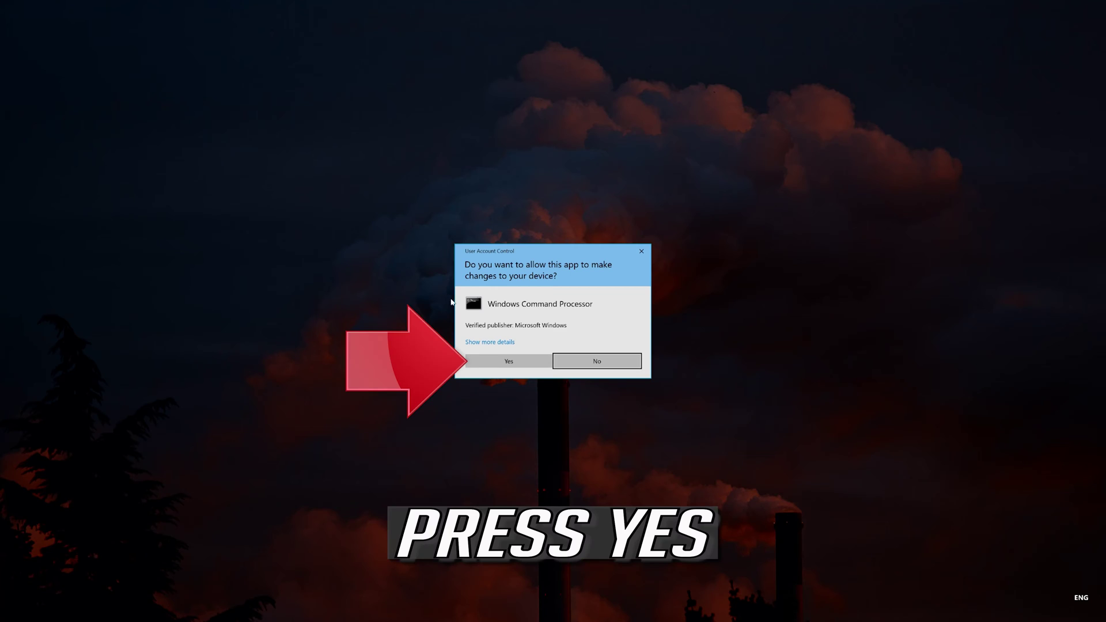
click(508, 364)
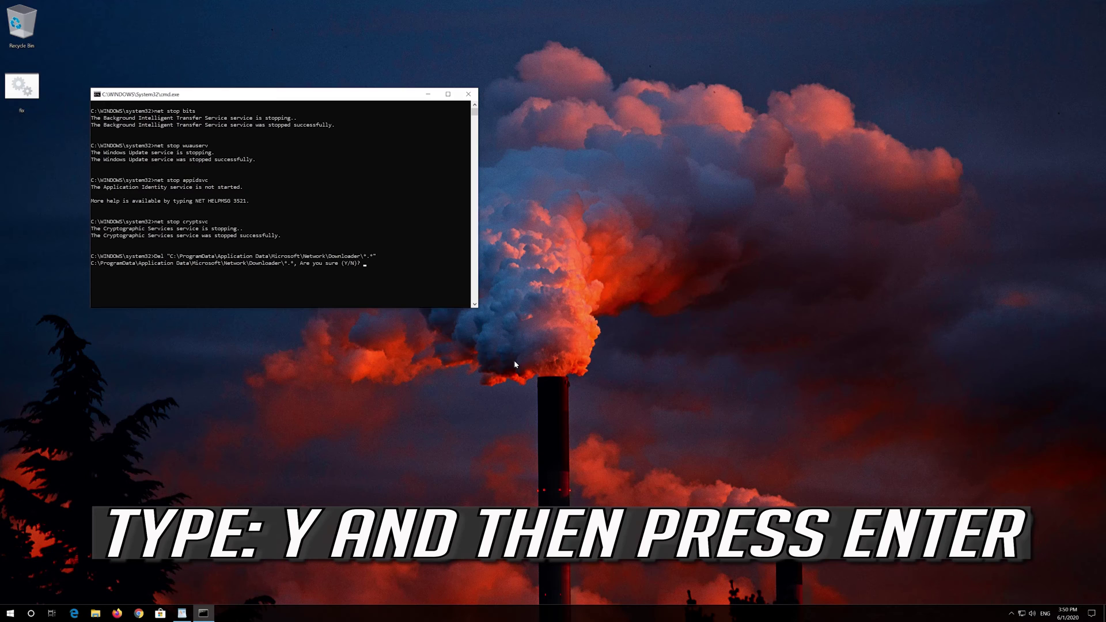
Step: Answer Y to confirm deleting the Downloader files and let fix.bat finish
text(Y)
key(Return)
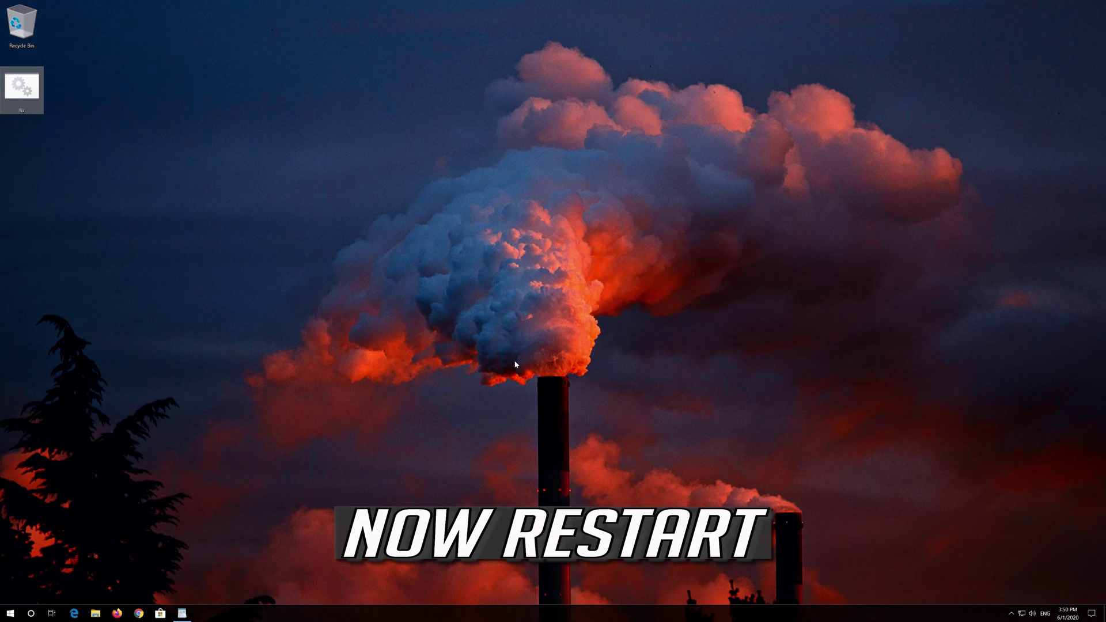
Step: Restart the PC from the Start menu power options, and reopen Start after it reboots
click(8, 614)
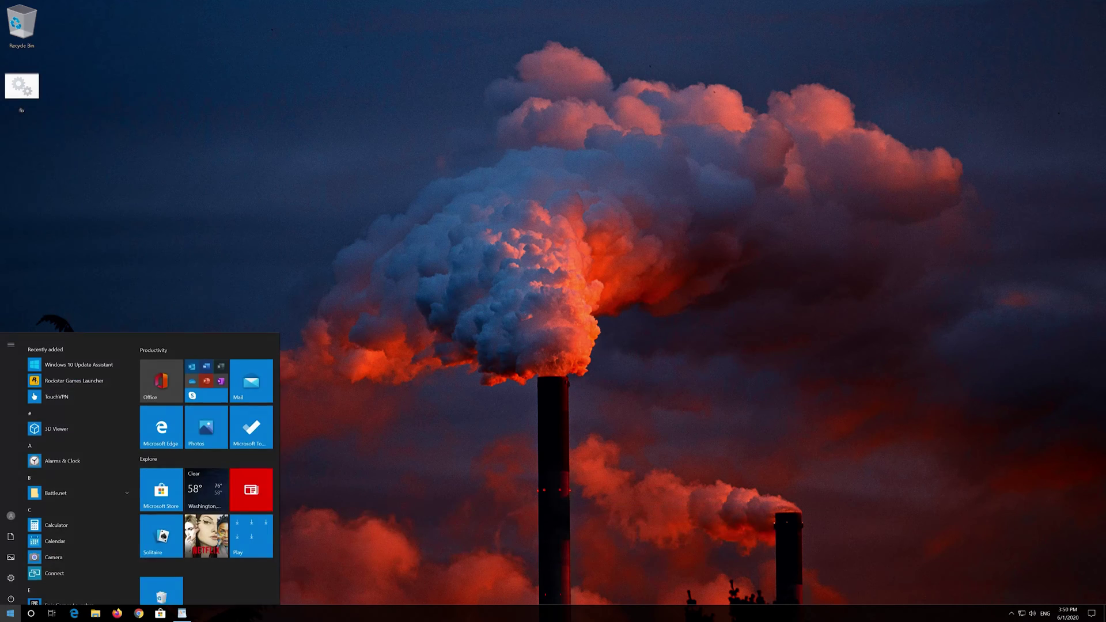
click(20, 595)
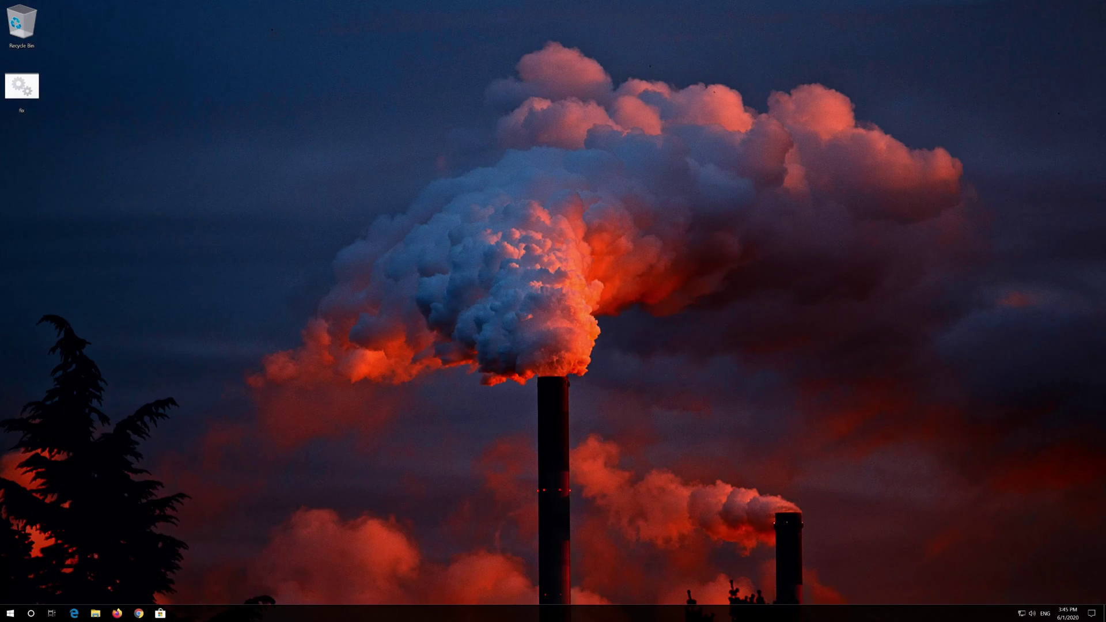
click(10, 613)
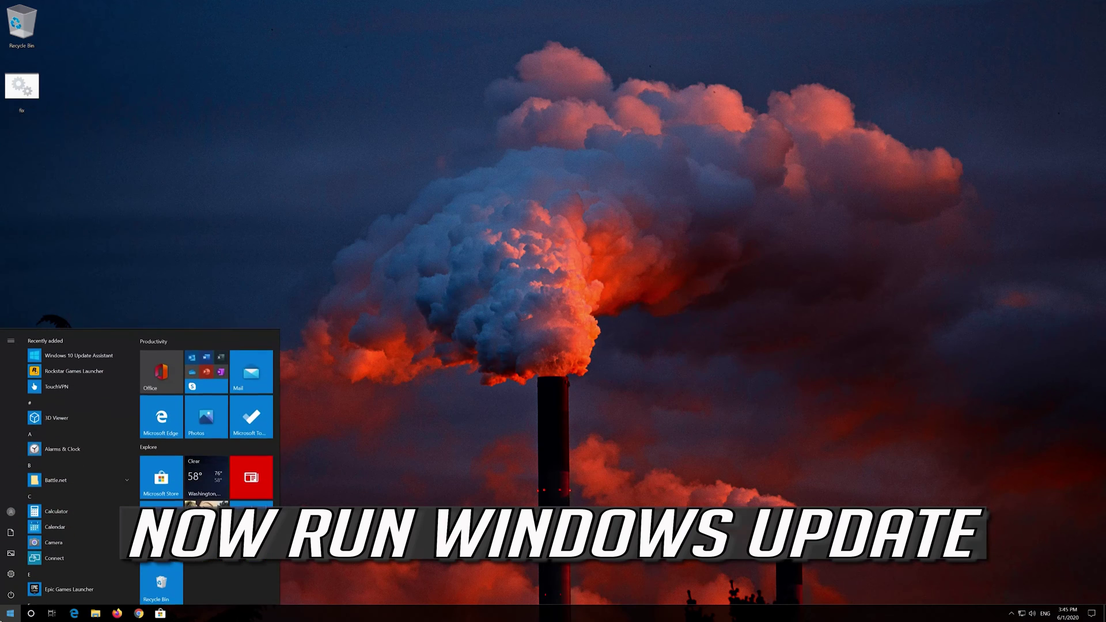
Step: Find the Services desktop app from the Start menu and launch it
click(10, 576)
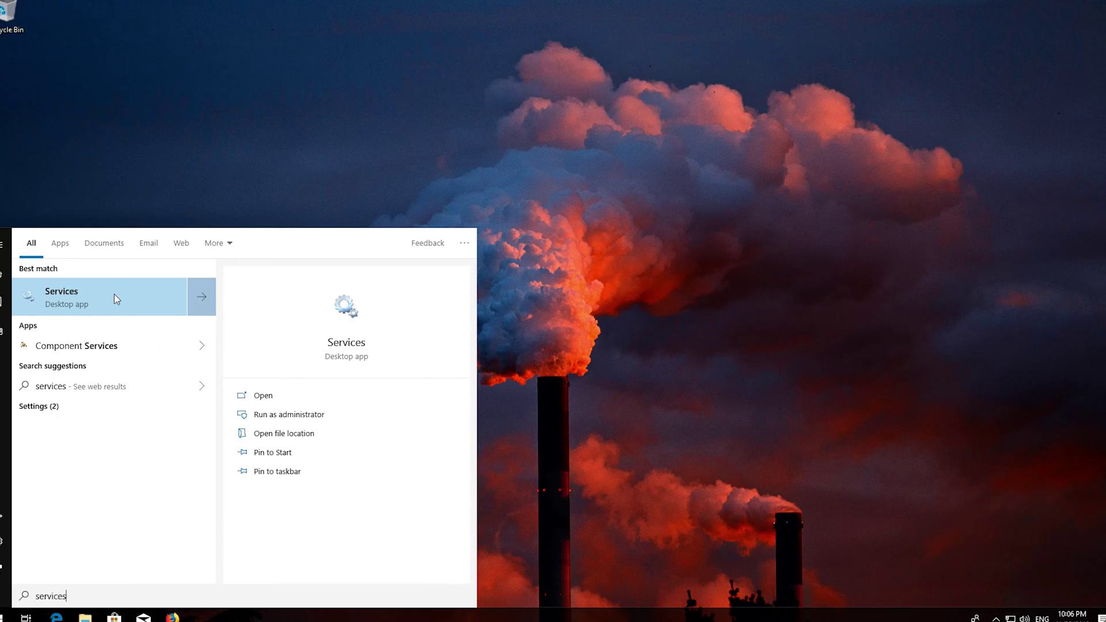
click(114, 298)
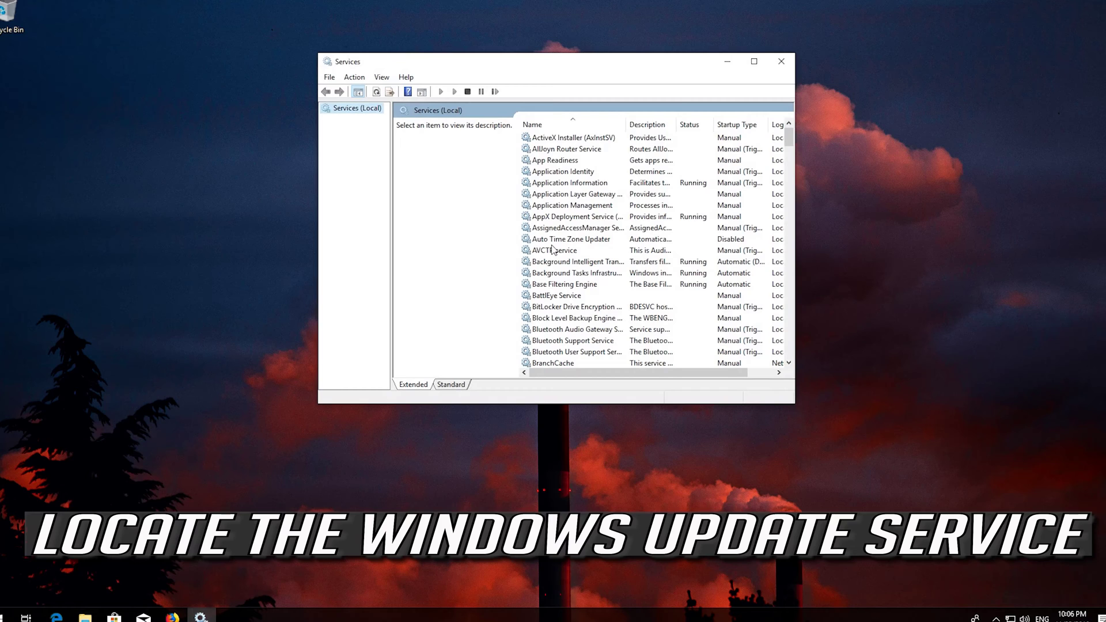
Step: Scroll the services list down to Windows Update, select it and bring up its context menu
click(553, 251)
scroll(553, 249, down, 12)
scroll(553, 248, down, 15)
scroll(553, 249, down, 8)
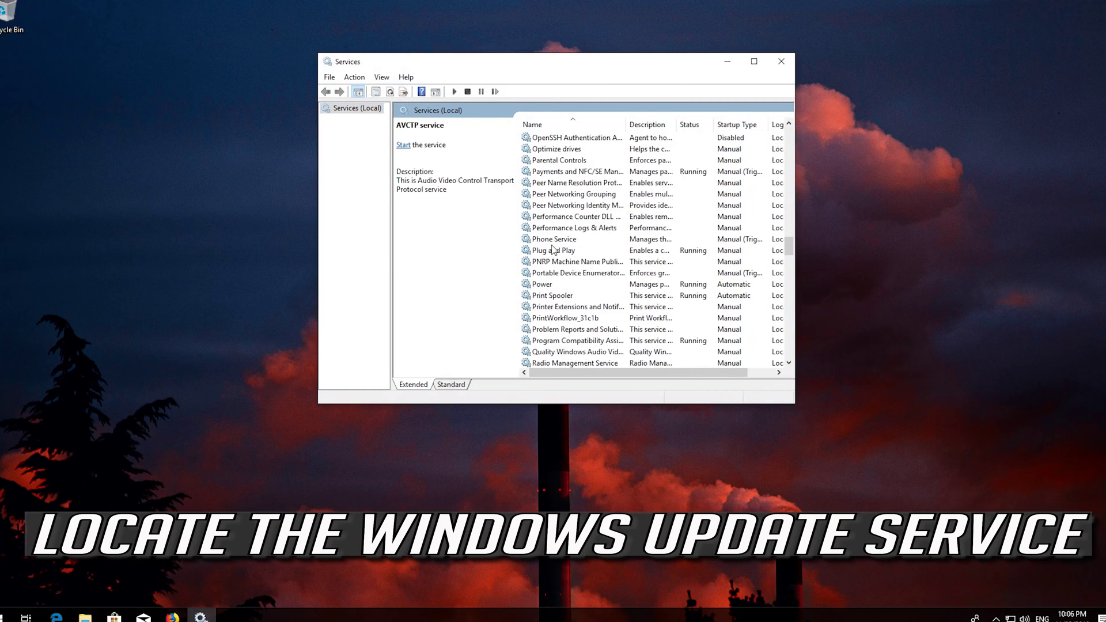
scroll(553, 249, down, 7)
scroll(553, 249, down, 6)
scroll(553, 249, down, 4)
scroll(553, 249, down, 3)
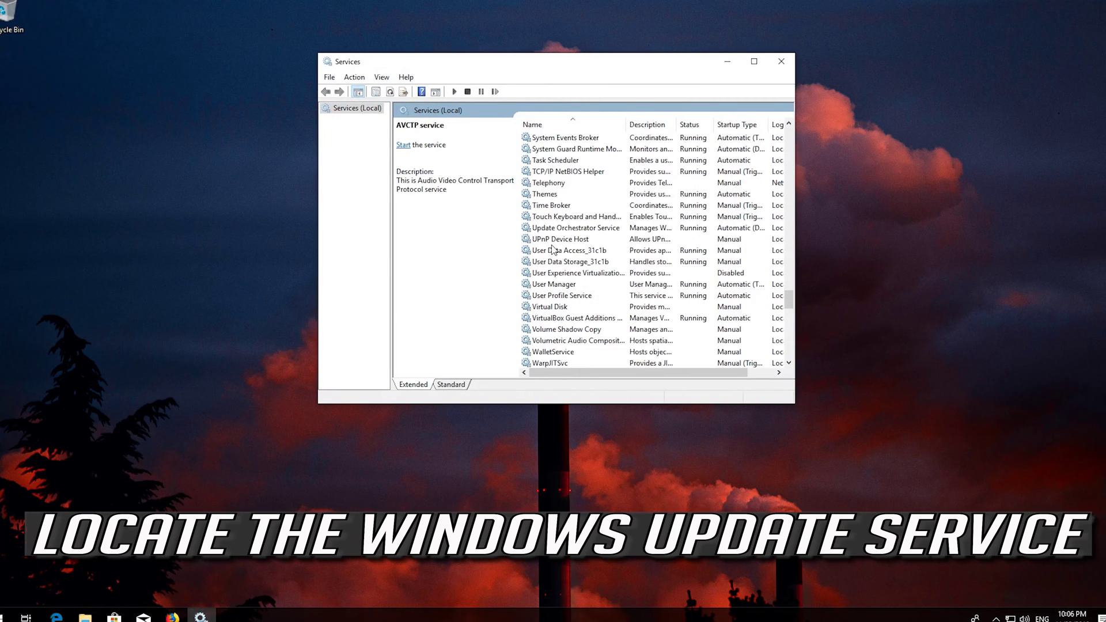
scroll(553, 251, down, 2)
scroll(553, 250, down, 4)
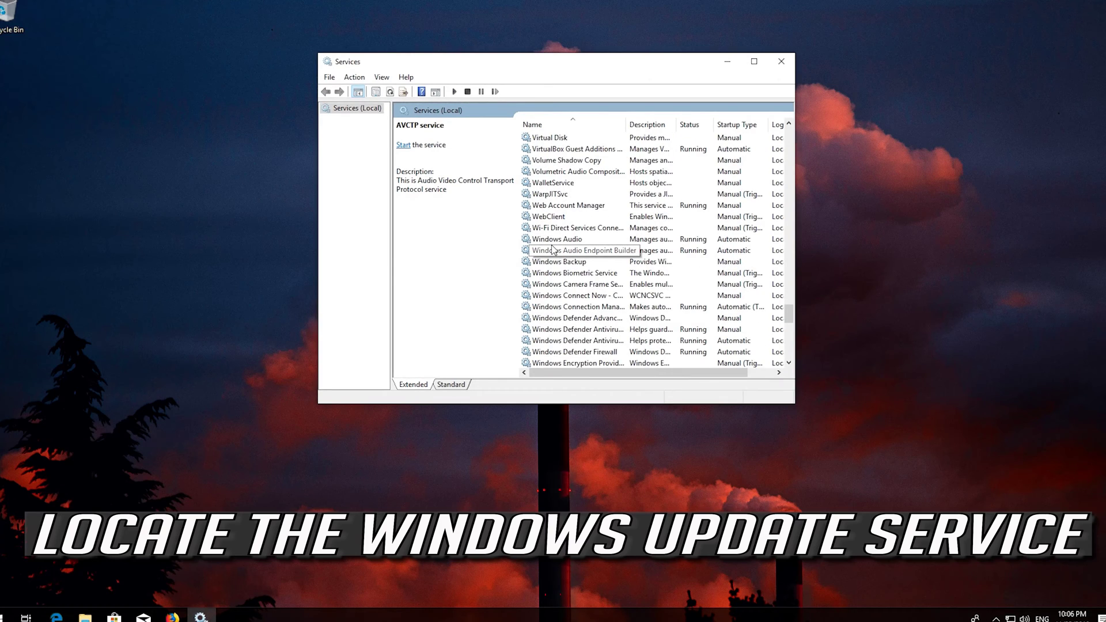
scroll(554, 250, down, 5)
scroll(554, 250, down, 4)
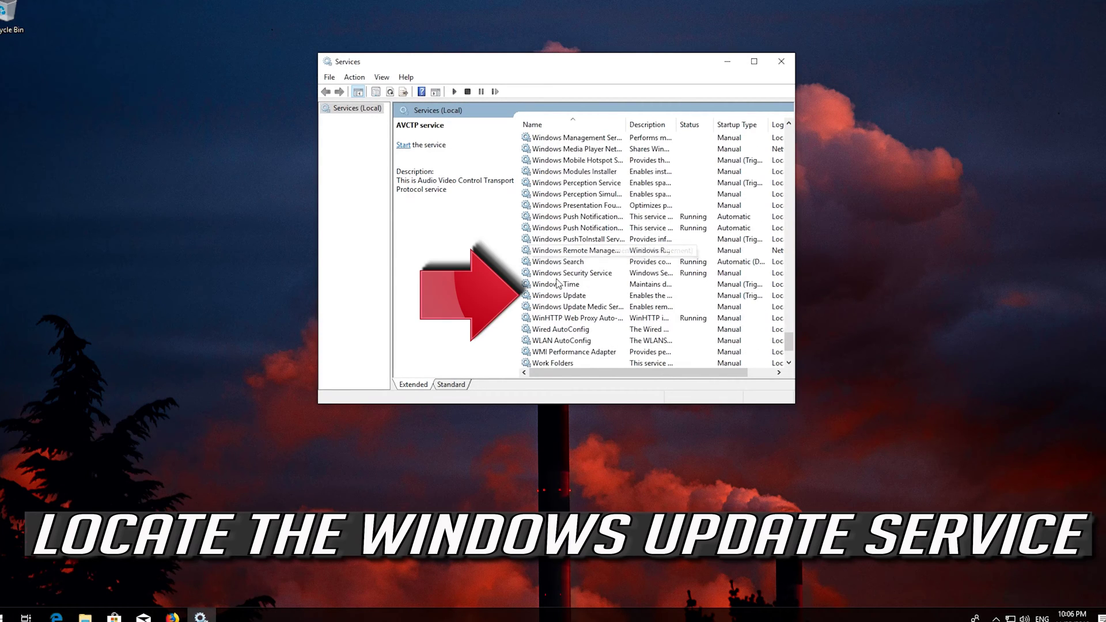
click(561, 297)
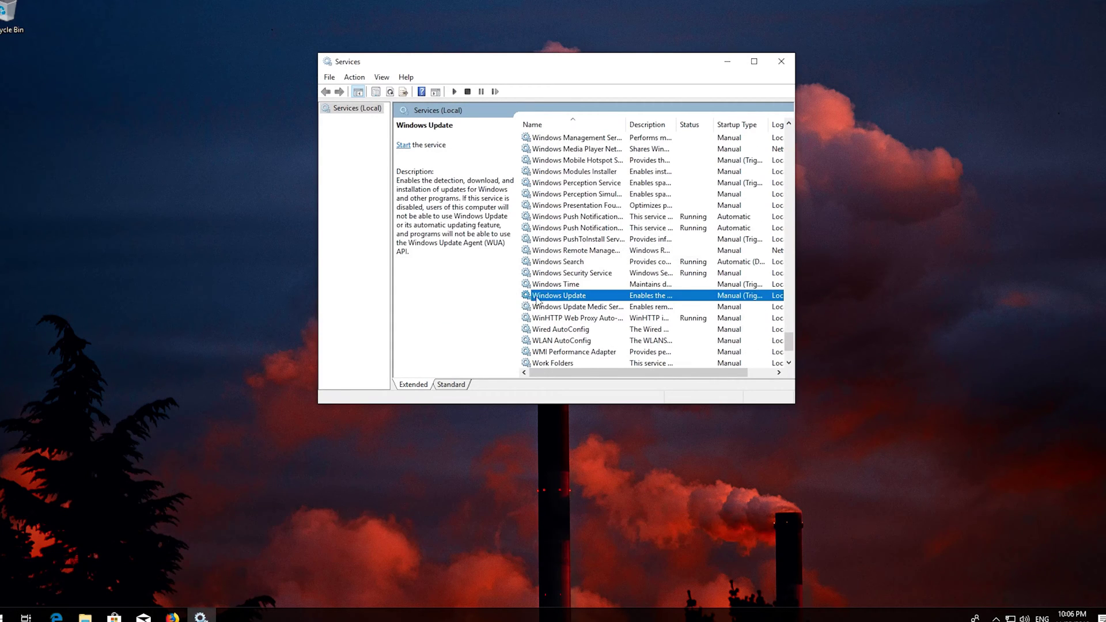
right_click(572, 297)
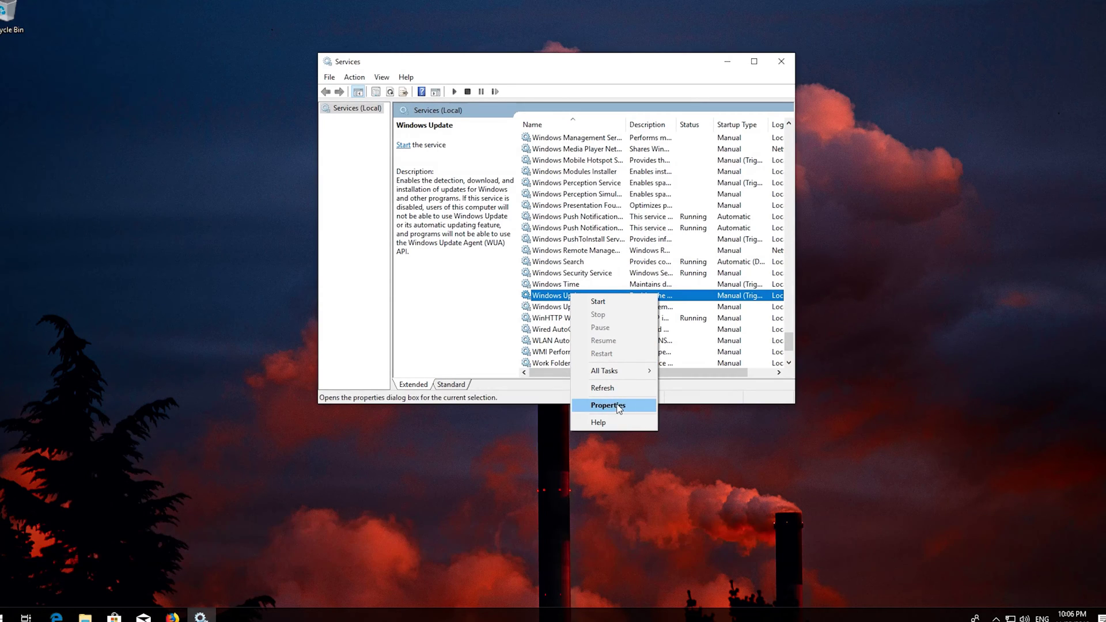
Step: Set Windows Update's startup type to Automatic in its Properties dialog, then apply and close
click(619, 406)
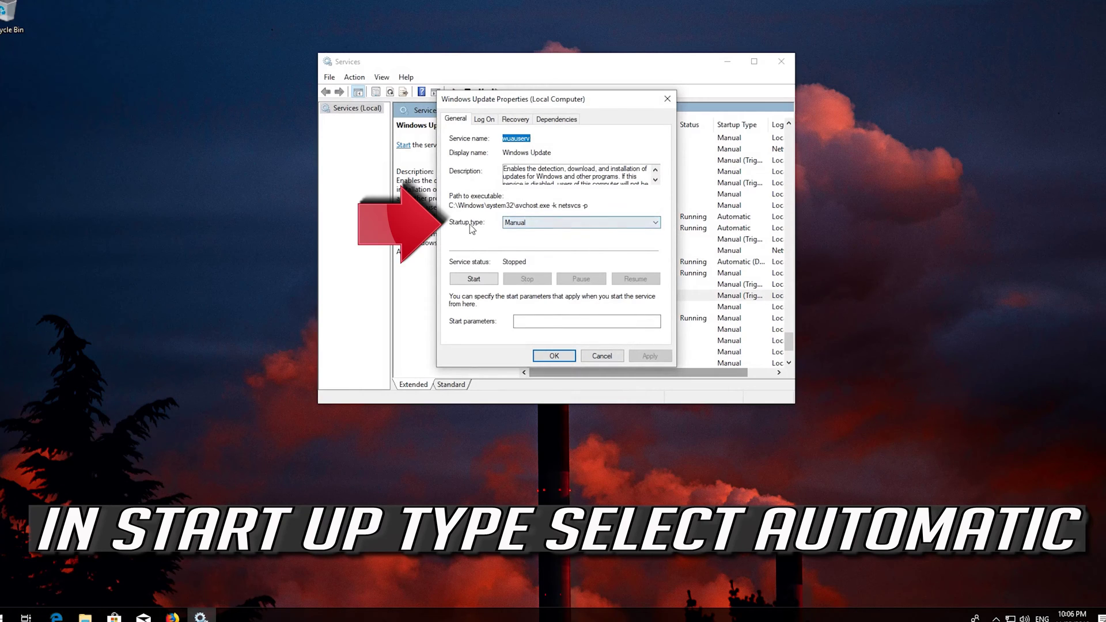
click(575, 225)
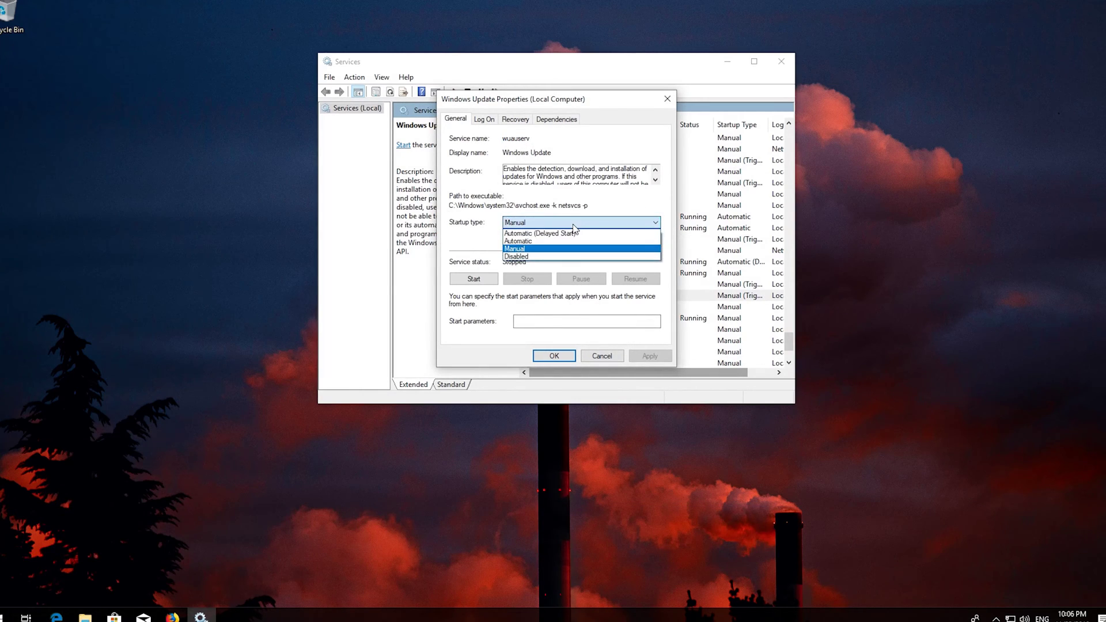
click(548, 242)
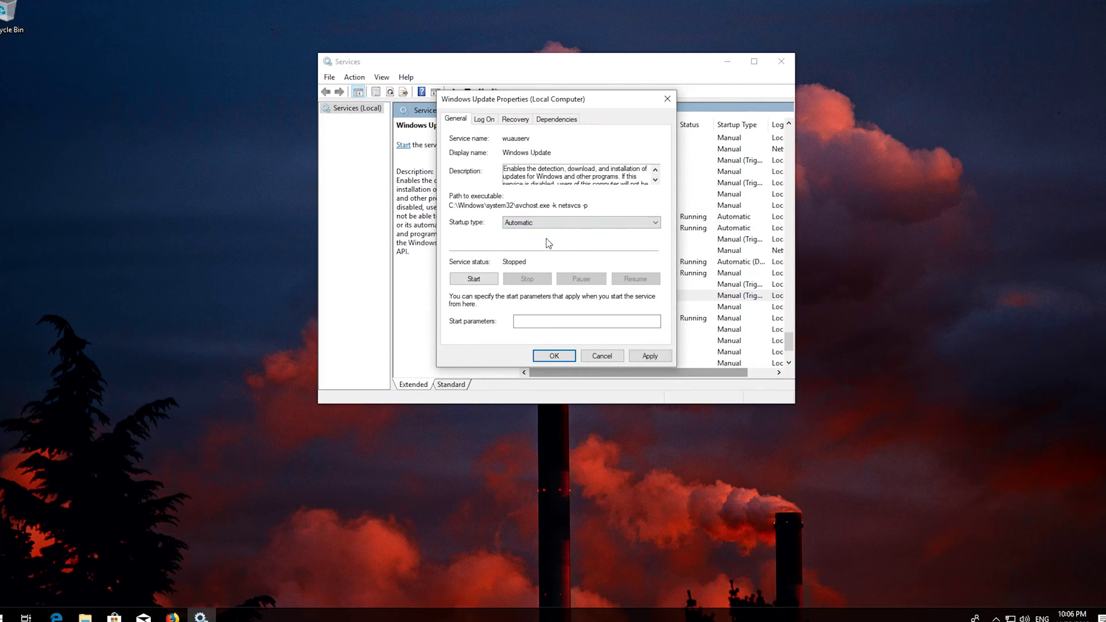
click(651, 356)
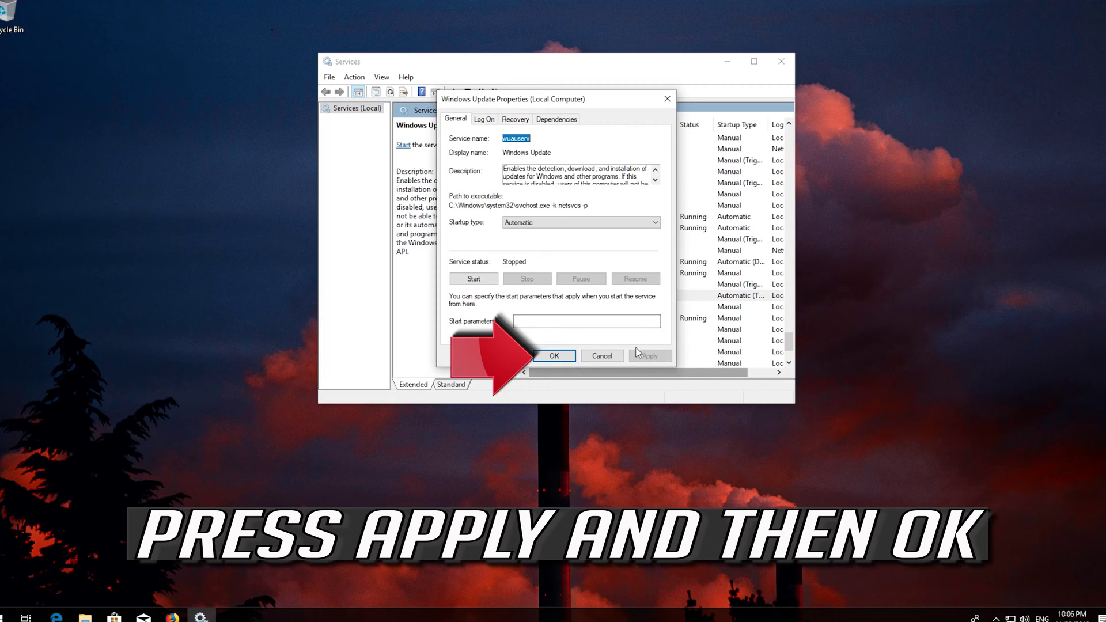
click(554, 356)
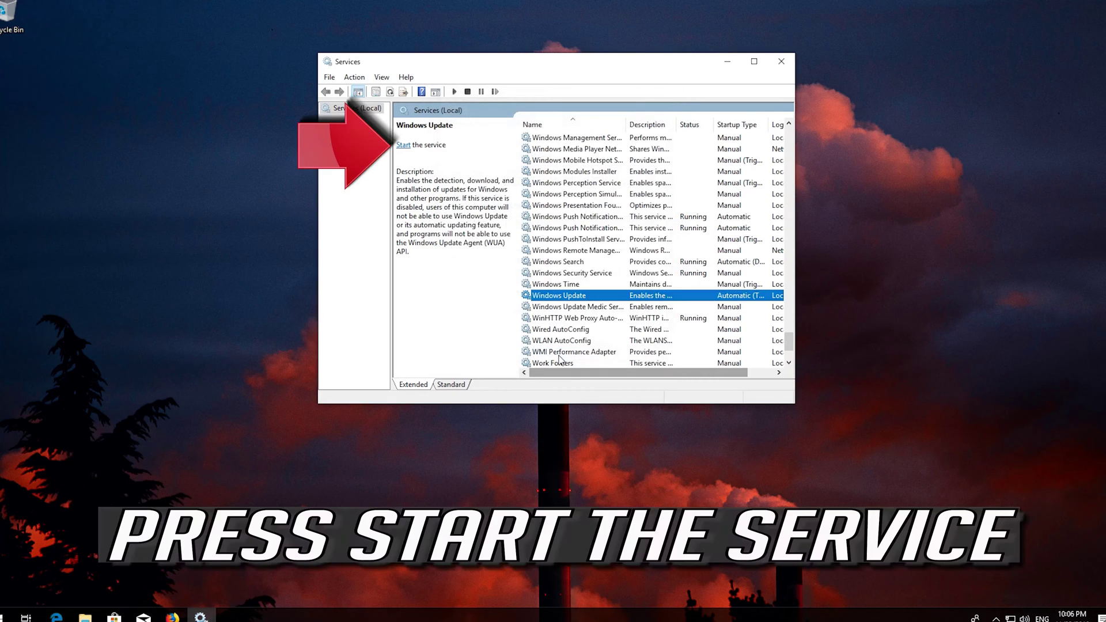
Step: Start and then restart the Windows Update service, then show the Start menu power choices
click(406, 145)
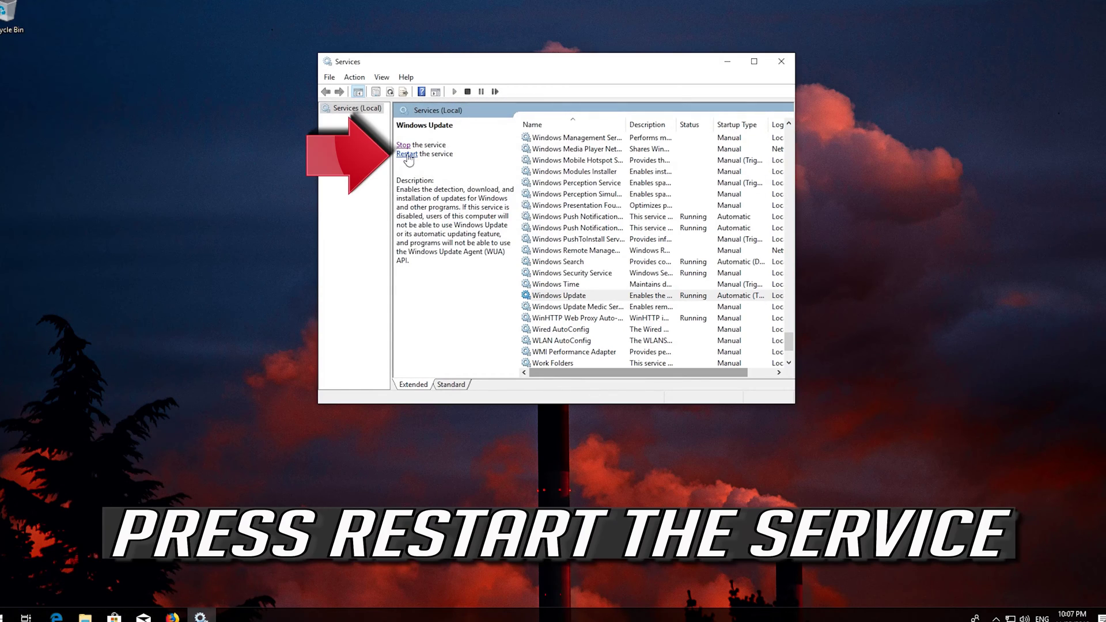
click(408, 154)
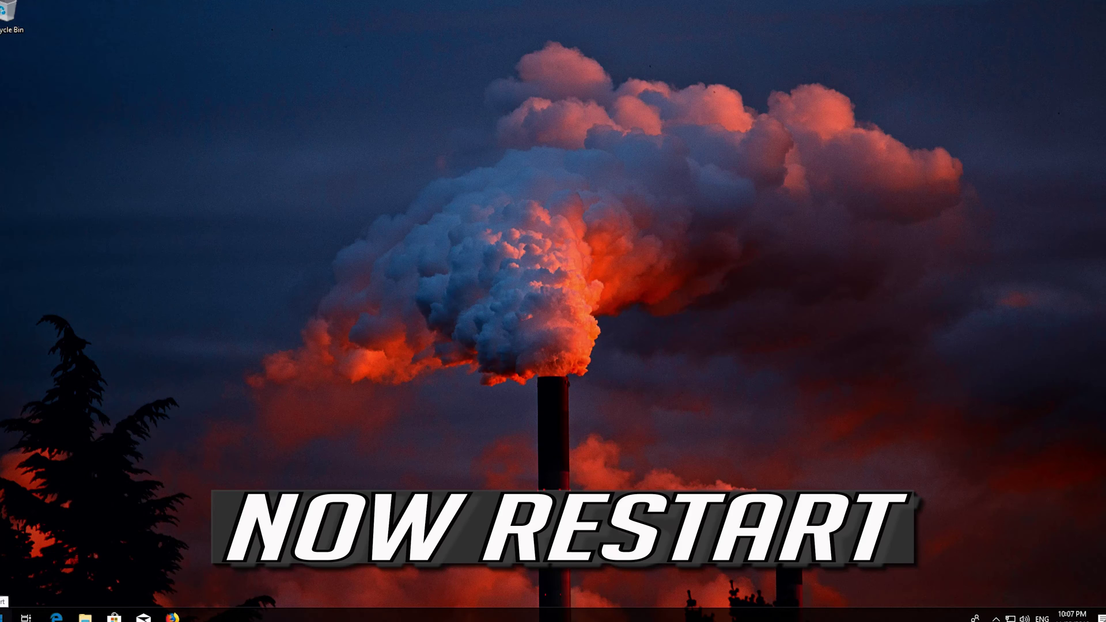
click(7, 616)
click(3, 593)
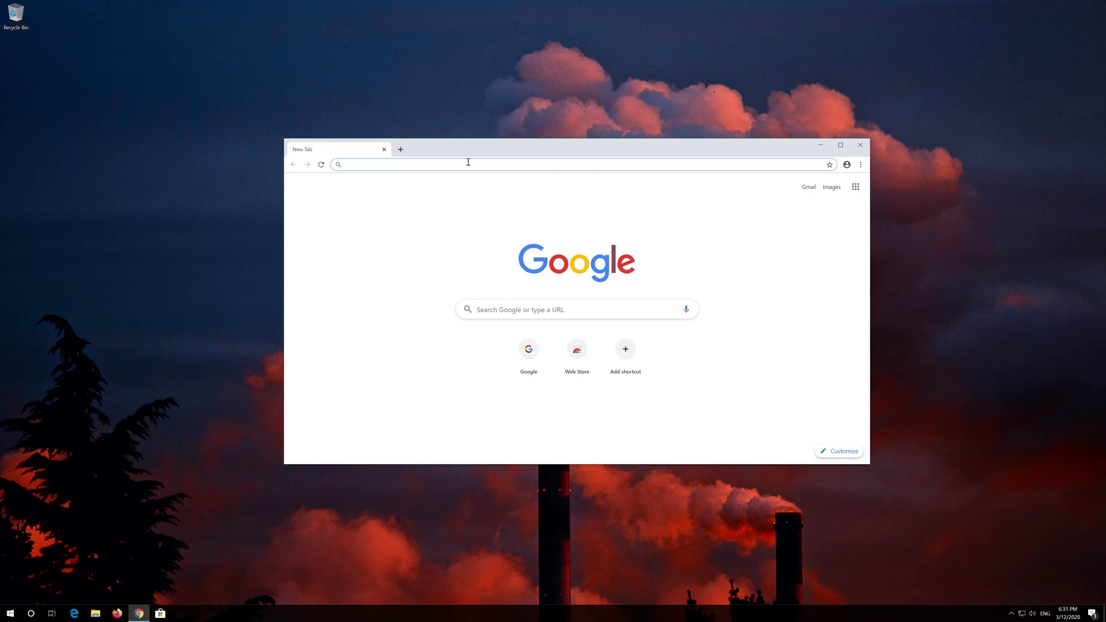
Step: Download the Media Creation Tool from Microsoft's Download Windows 10 page, then close Chrome
text(https://www.microsoft.com/en-us/software-download/windows10)
key(Return)
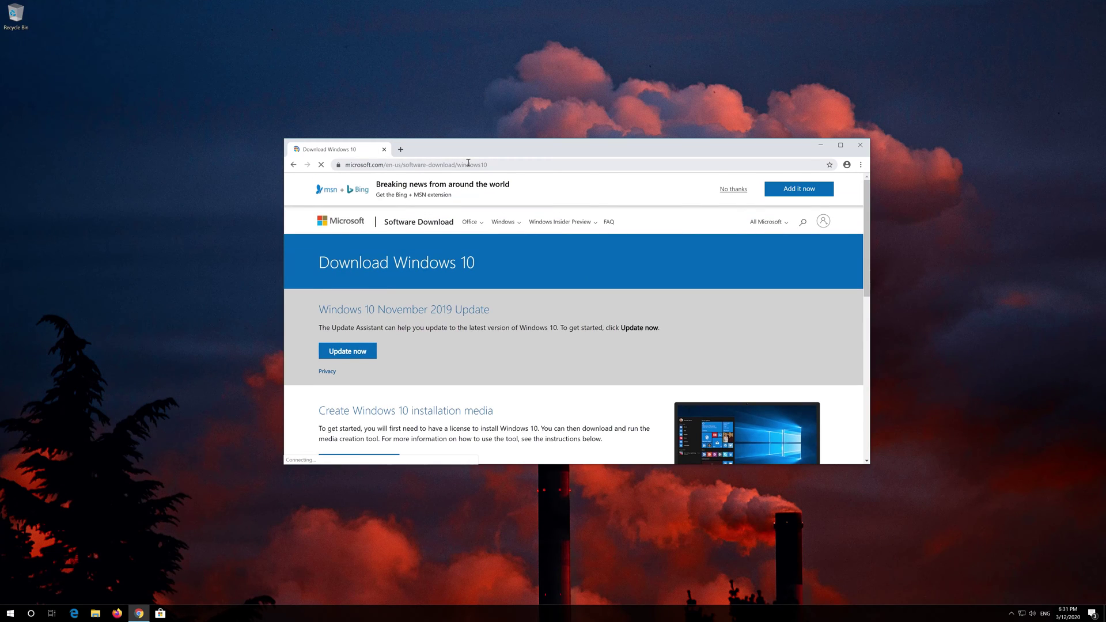
scroll(537, 339, down, 1)
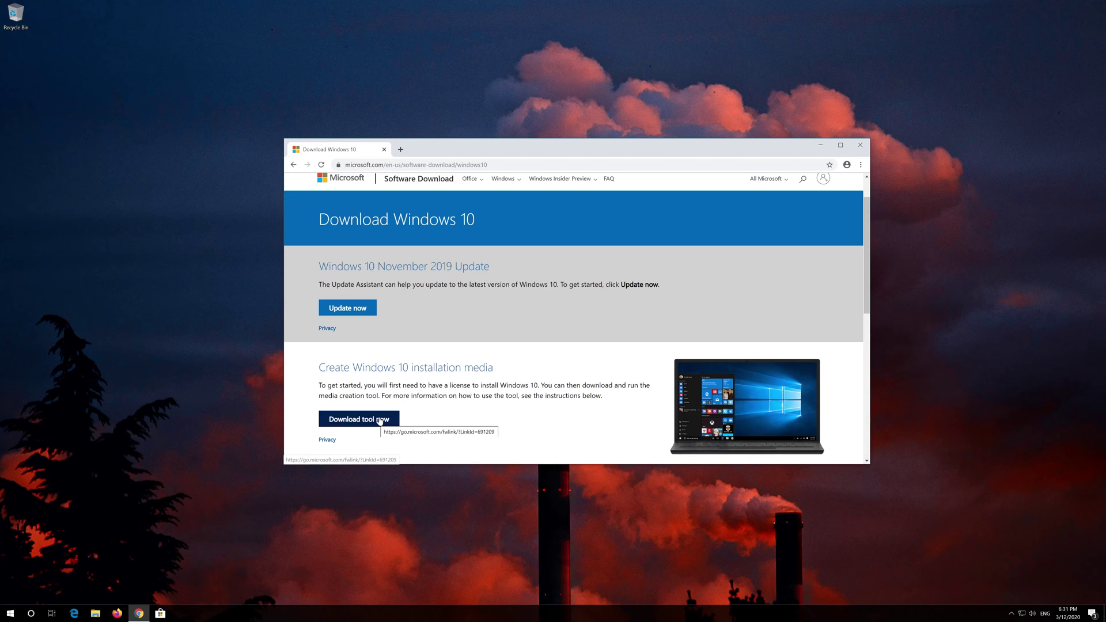
click(380, 420)
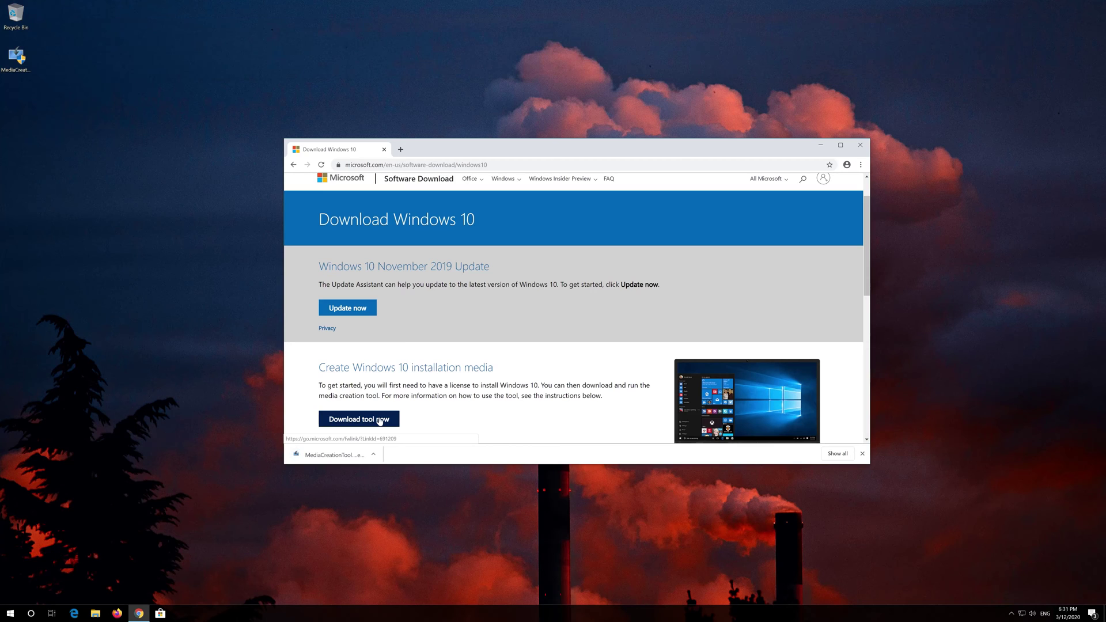
click(861, 146)
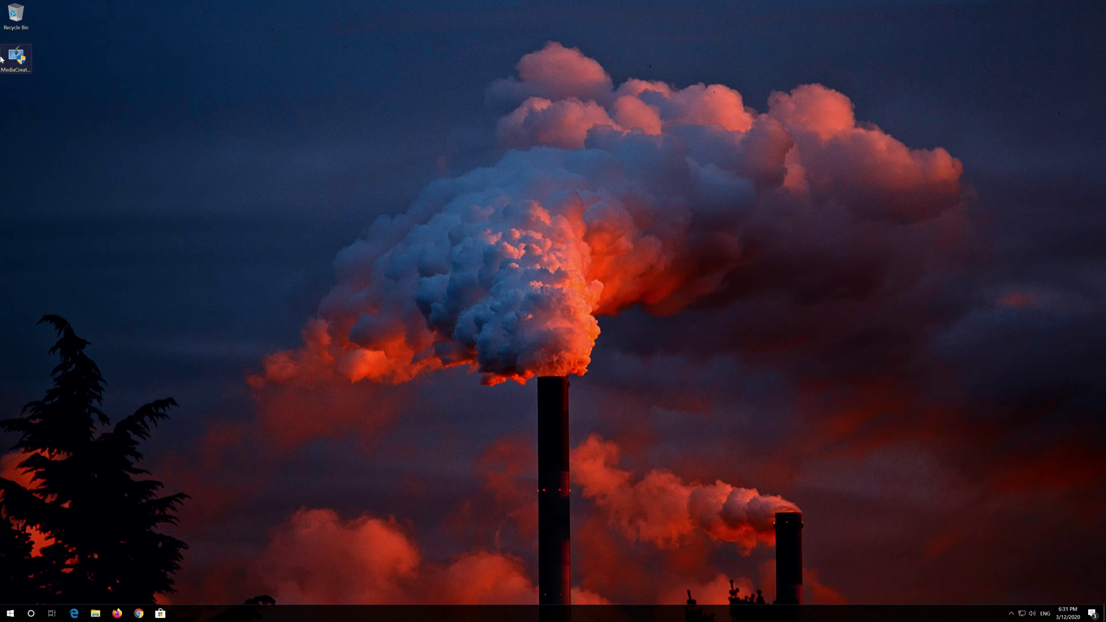
Step: Run MediaCreationTool, accept both license terms, and upgrade this PC keeping files and apps
double_click(16, 58)
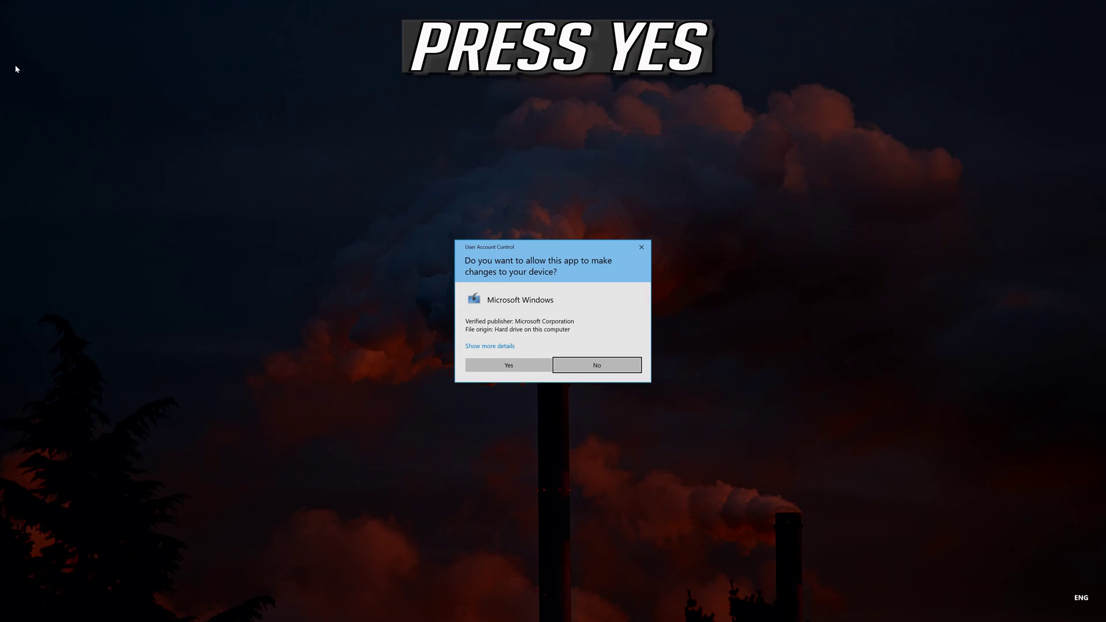
click(481, 364)
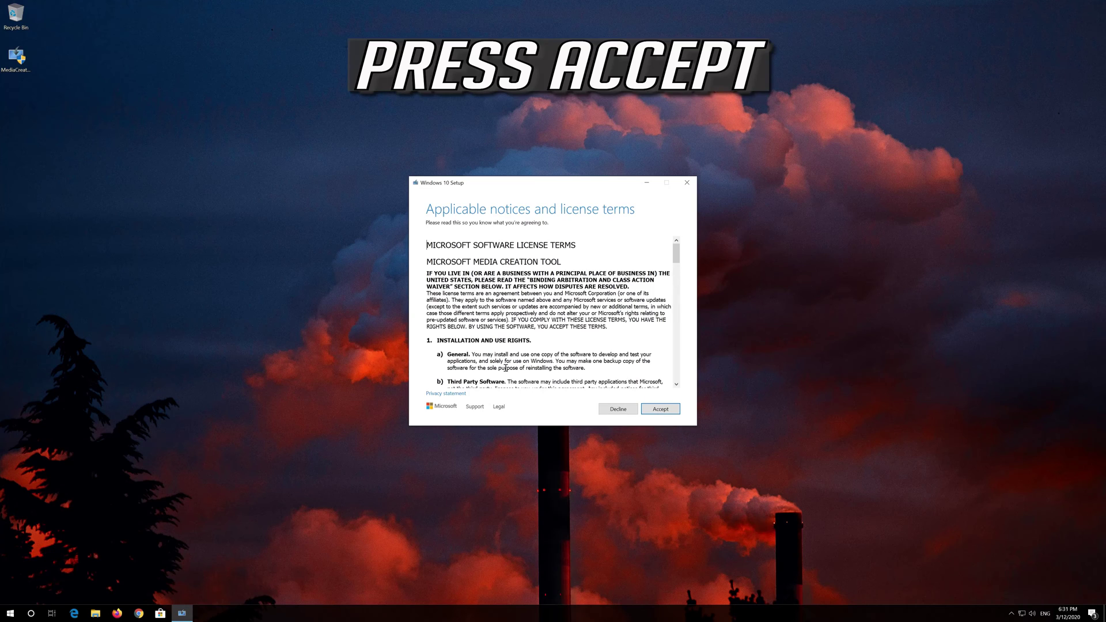
click(677, 409)
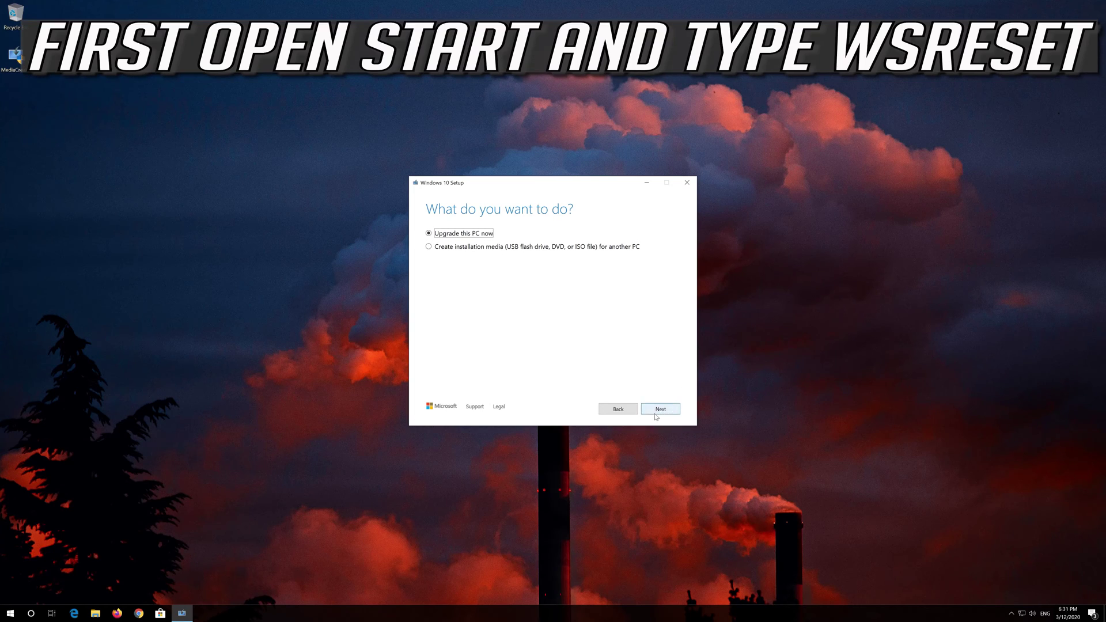
click(657, 410)
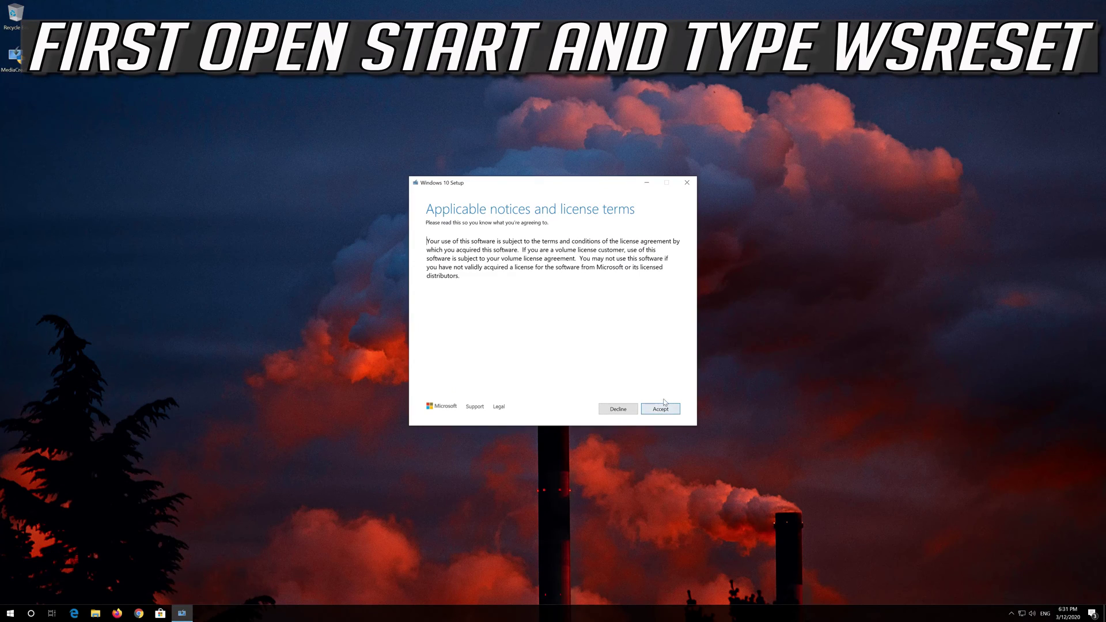
click(661, 410)
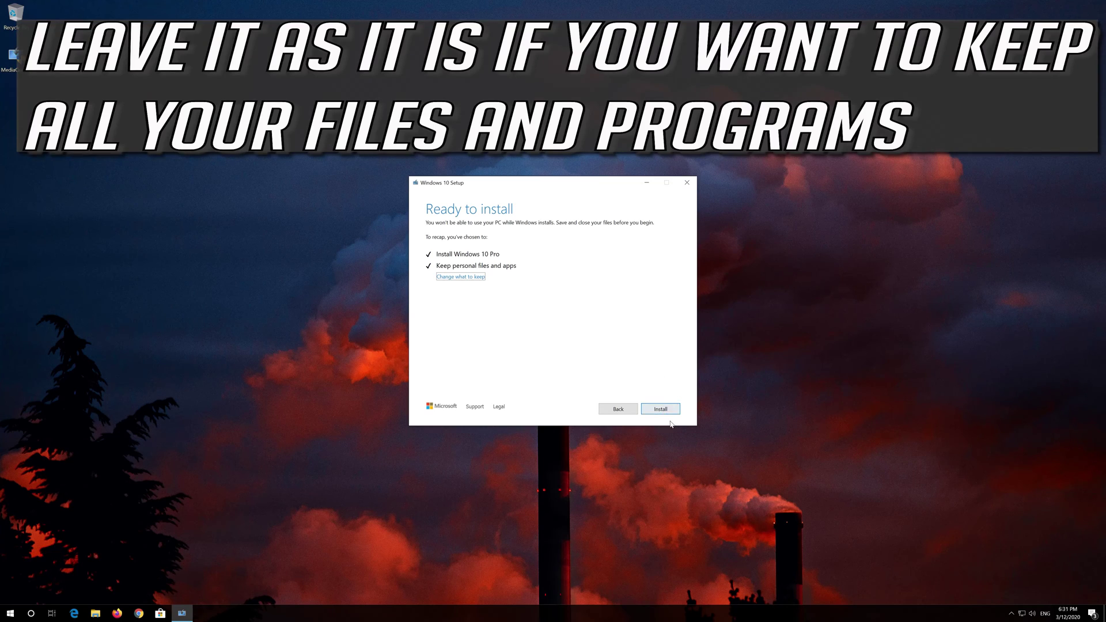
click(660, 410)
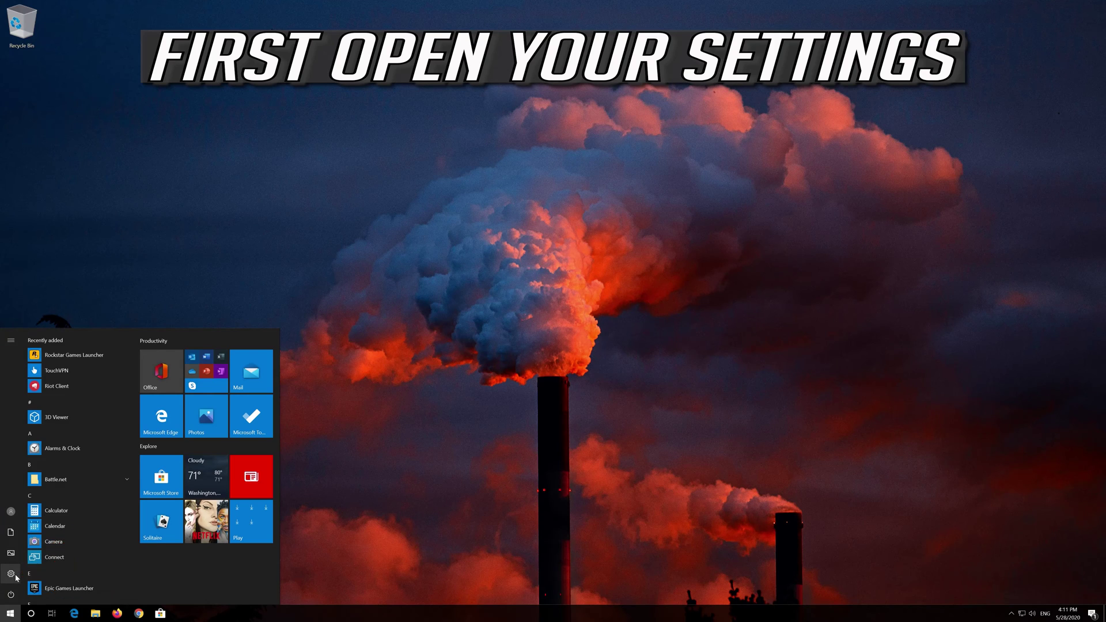
Step: Restart the PC via Advanced startup under Settings > Update & Security > Recovery
mouse_move(10, 553)
click(16, 577)
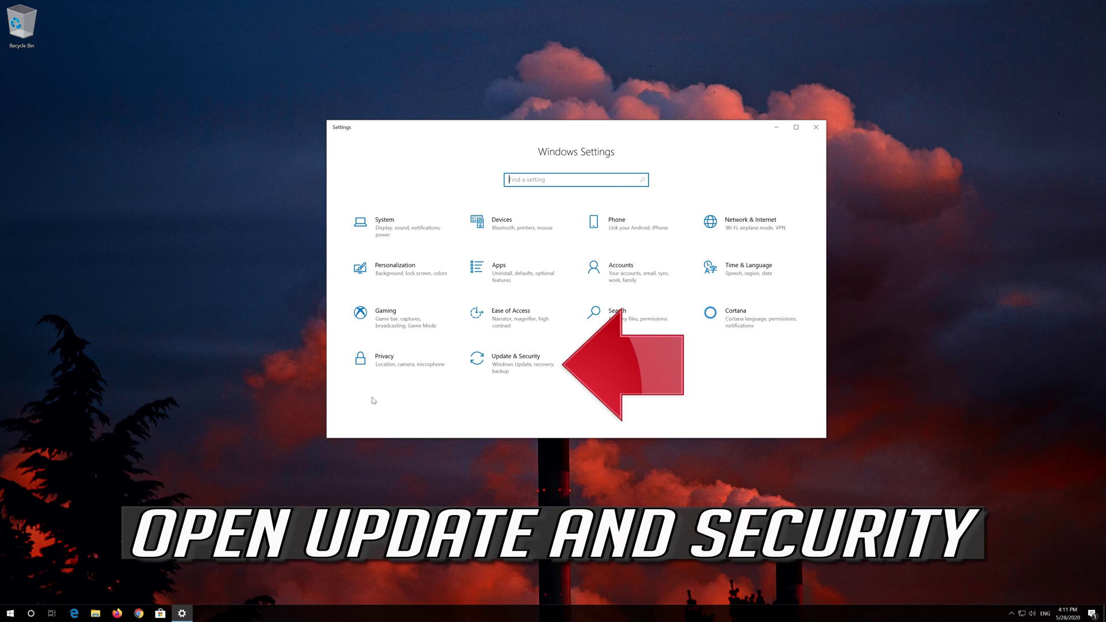
click(526, 368)
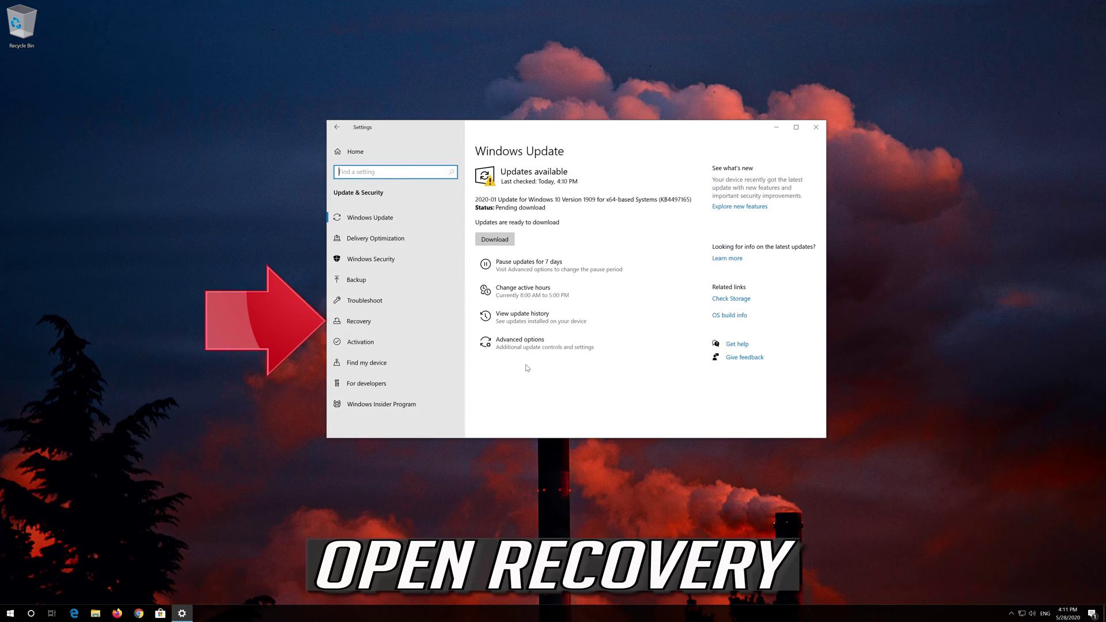
click(372, 330)
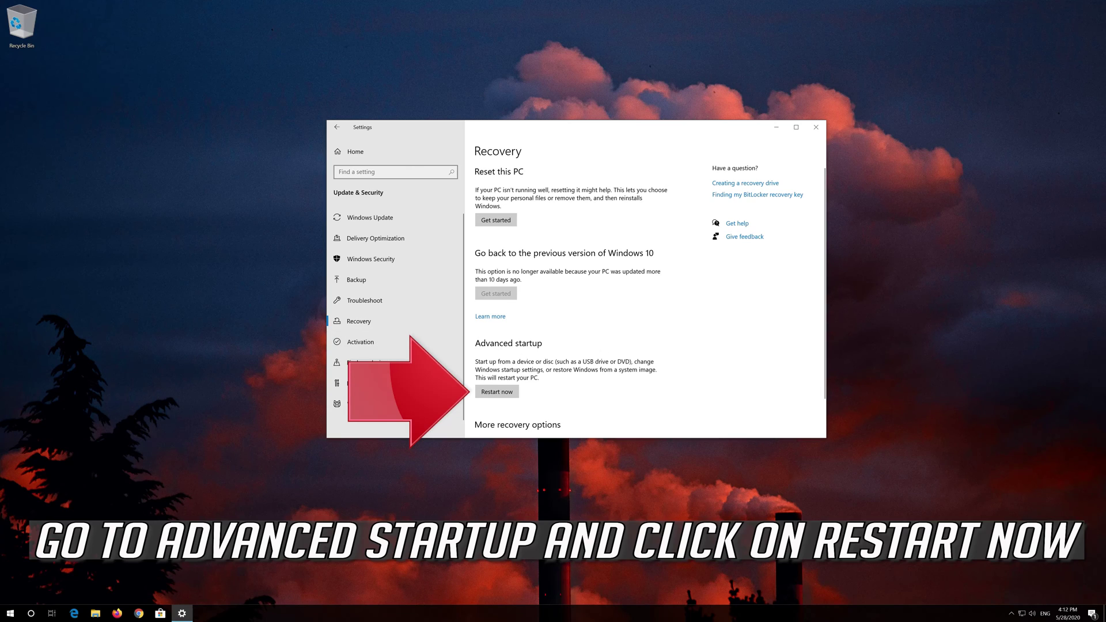
click(487, 395)
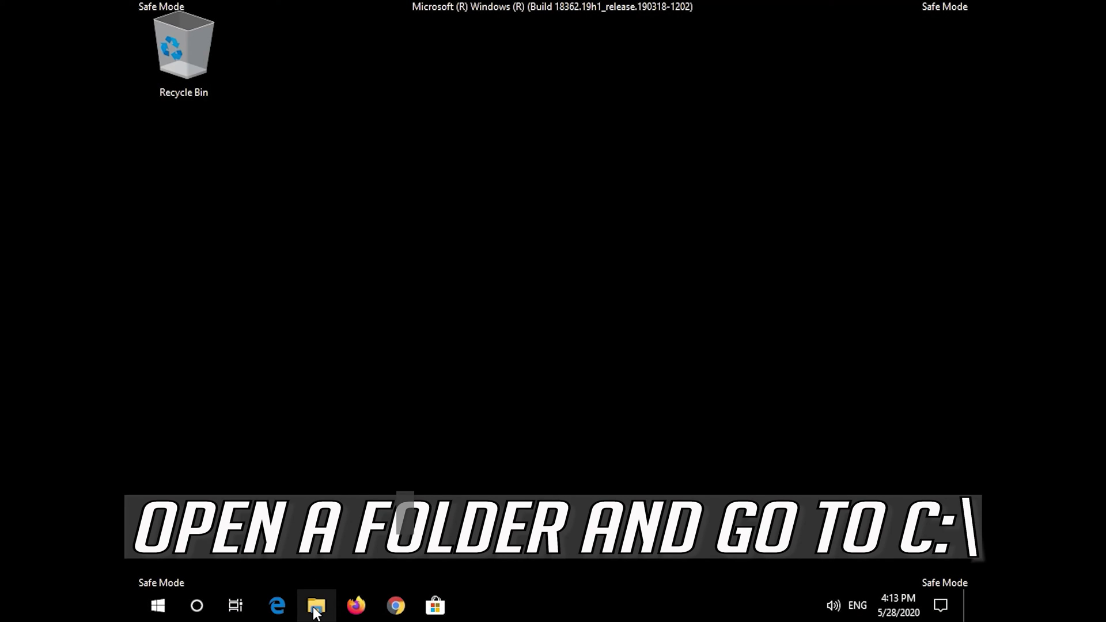
Step: Open File Explorer and browse to the Windows folder on Local Disk (C:)
click(316, 608)
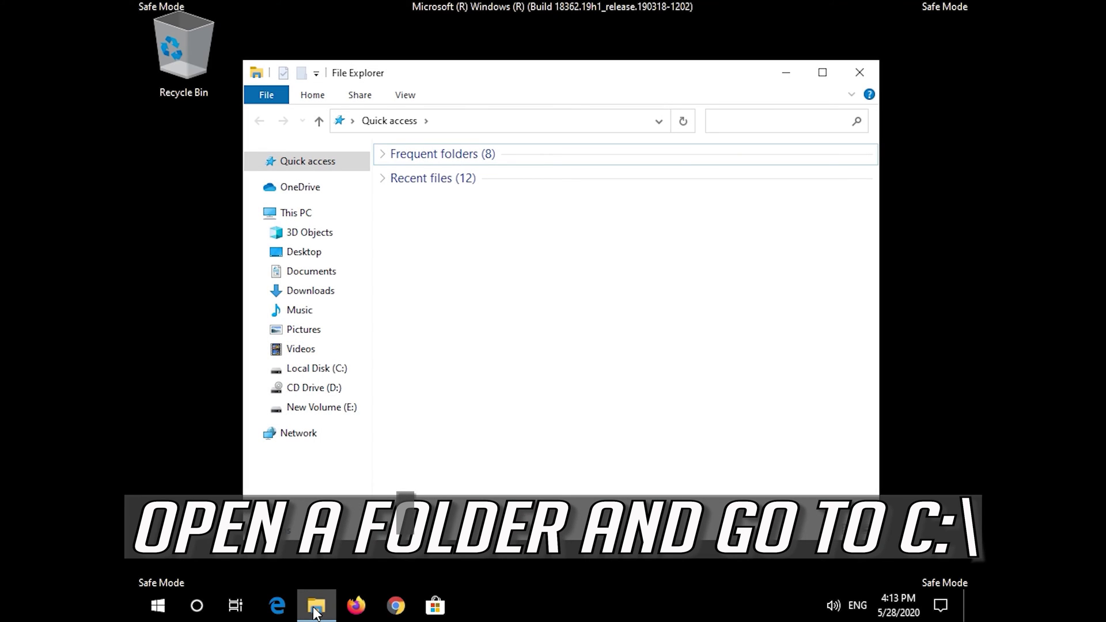
click(325, 369)
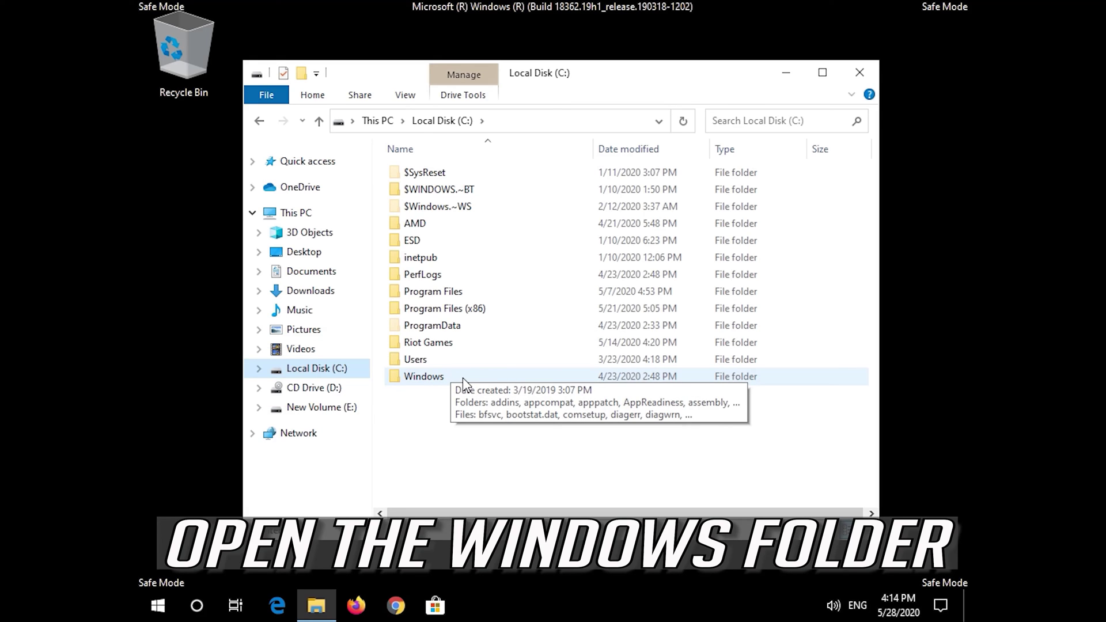
double_click(423, 376)
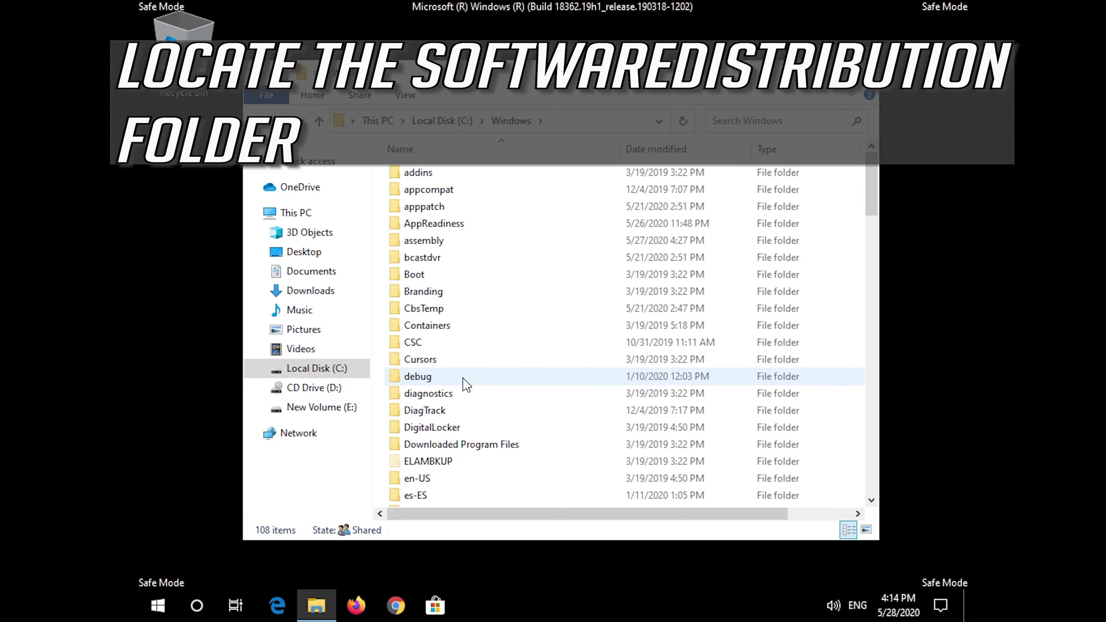
Step: Delete the SoftwareDistribution folder from C:\Windows
scroll(464, 381, down, 1)
scroll(464, 381, down, 4)
scroll(464, 382, down, 7)
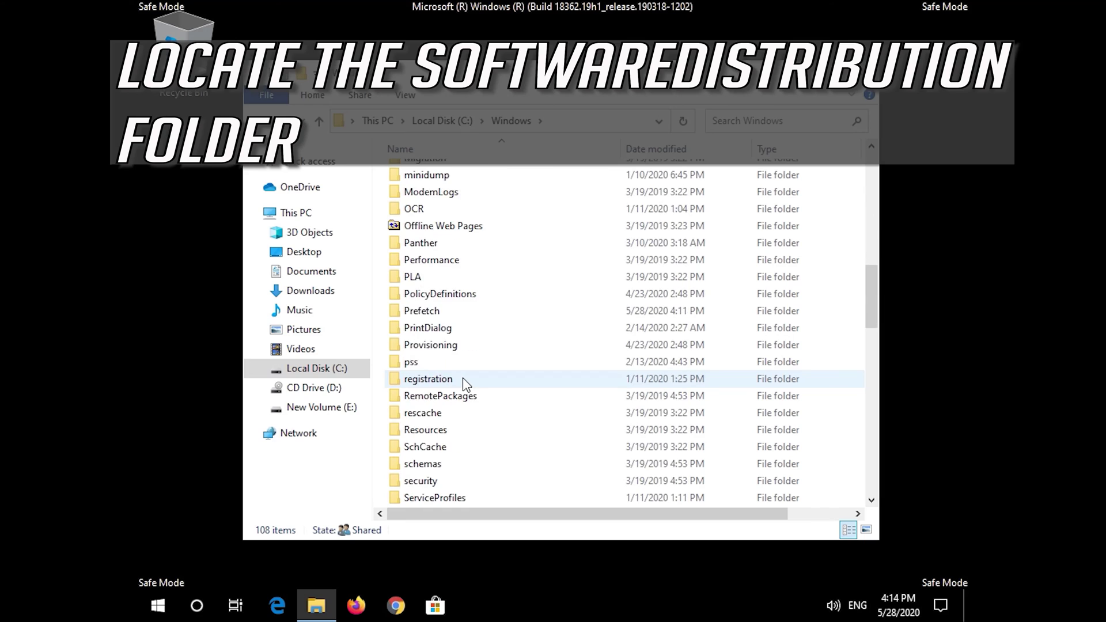
scroll(463, 381, down, 5)
scroll(463, 380, down, 1)
scroll(455, 386, up, 2)
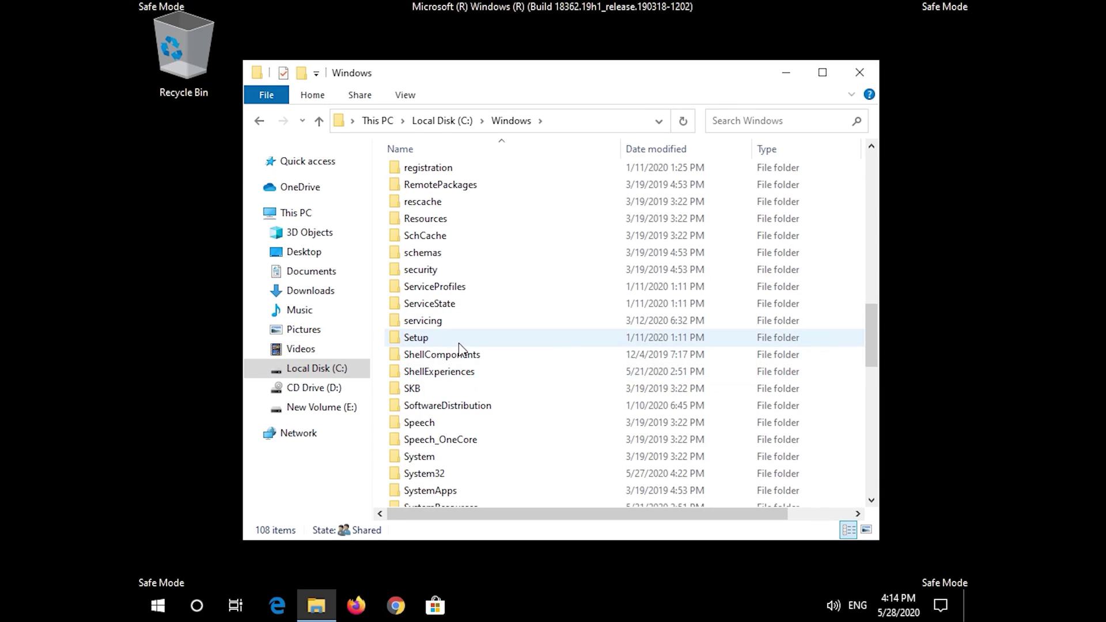
click(439, 404)
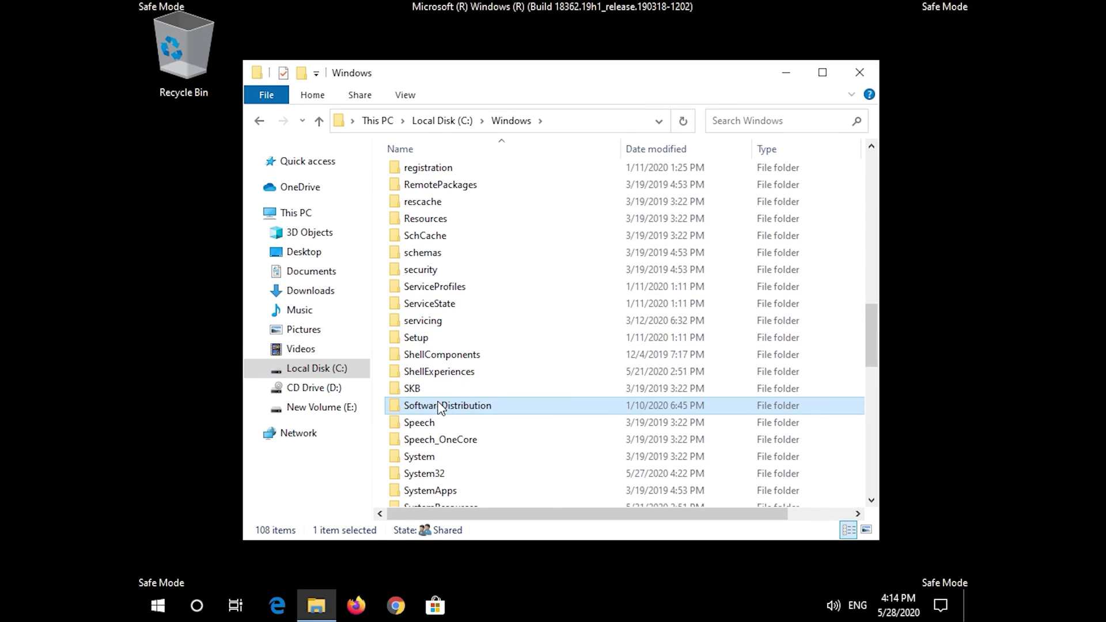
right_click(511, 407)
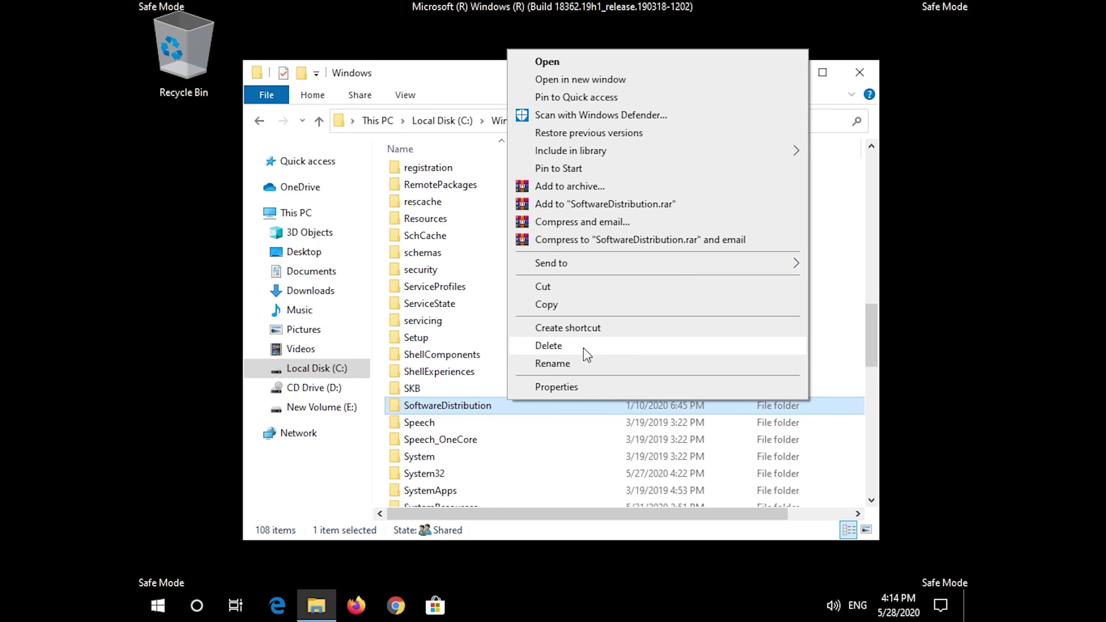
click(586, 353)
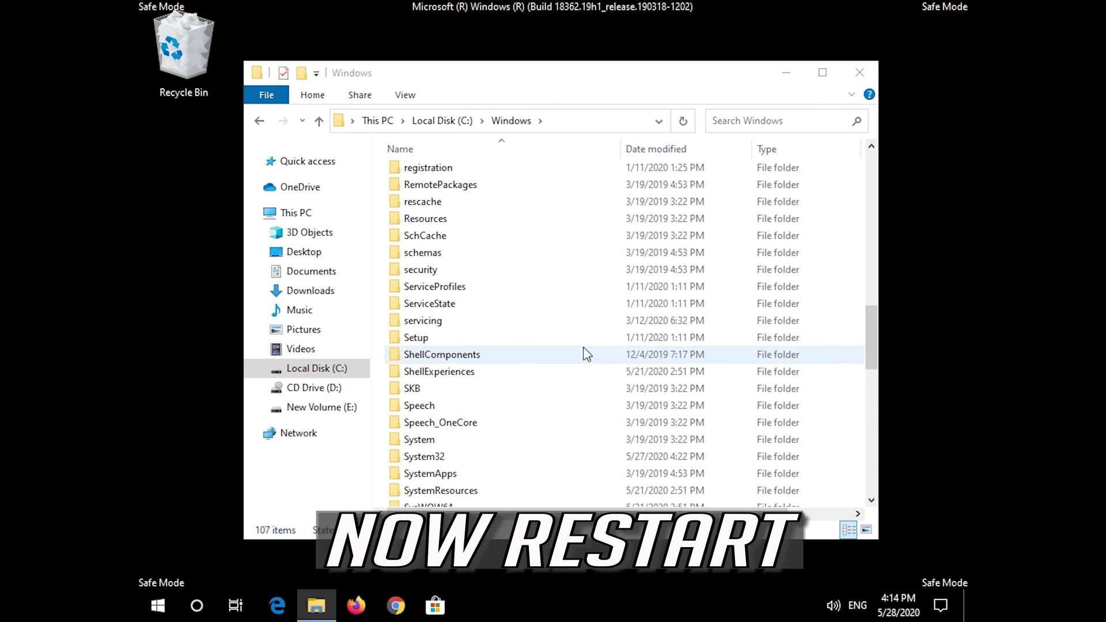
Step: Close File Explorer and bring up the Start menu
click(875, 76)
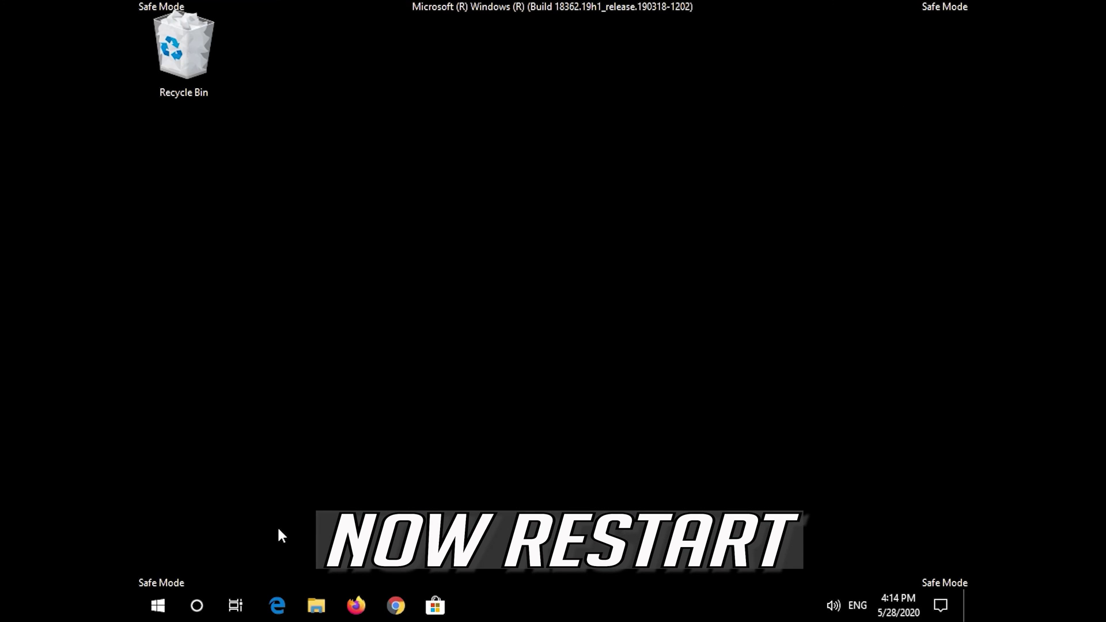
click(157, 608)
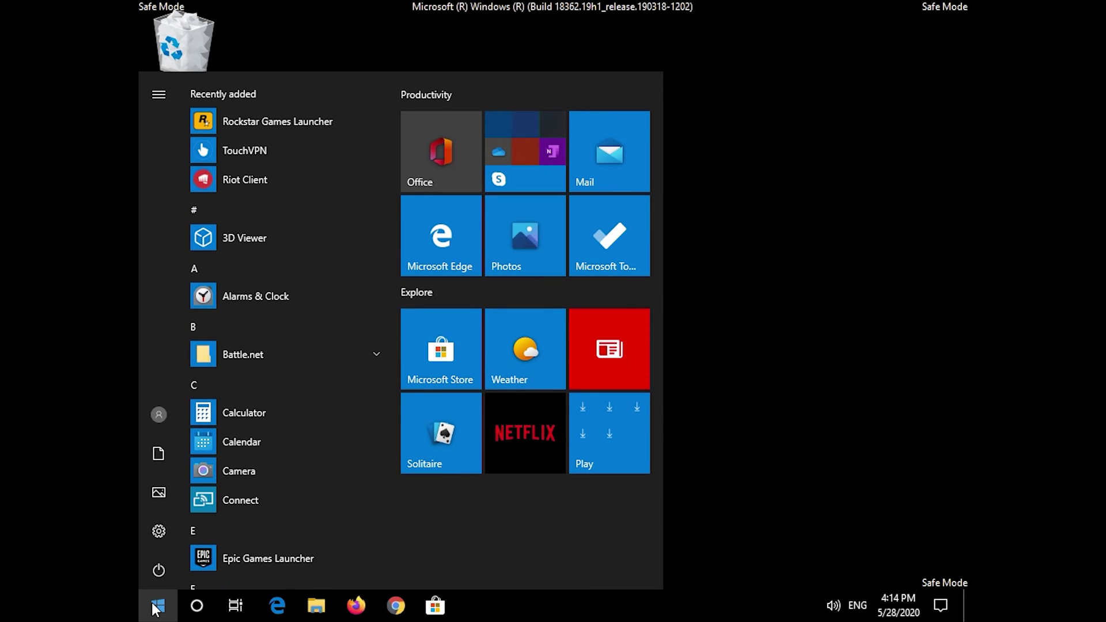